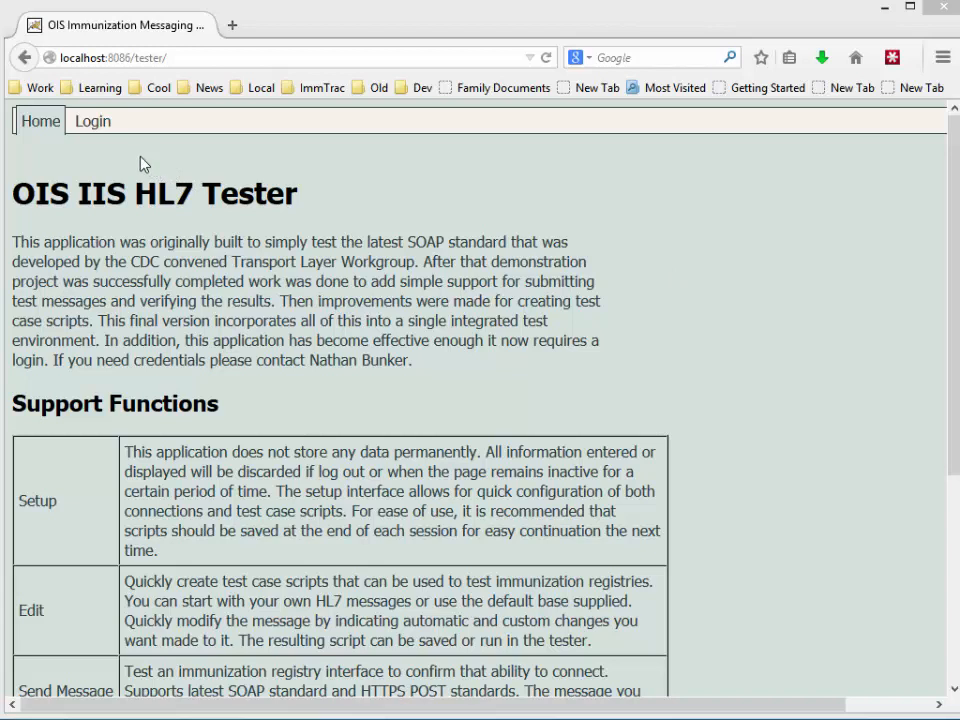
Open the login page from the top navigation bar.
{"action": "left_click", "coordinate": [88, 122]}
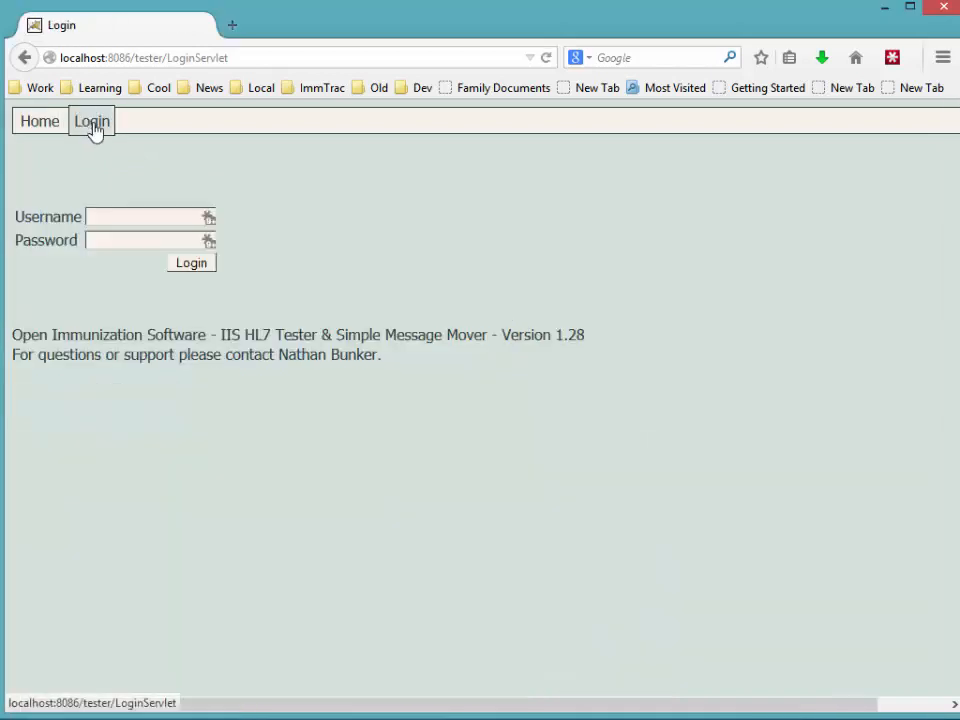
Log in with the admin username and the account password.
{"action": "left_click", "coordinate": [147, 218]}
{"action": "type", "text": "admin"}
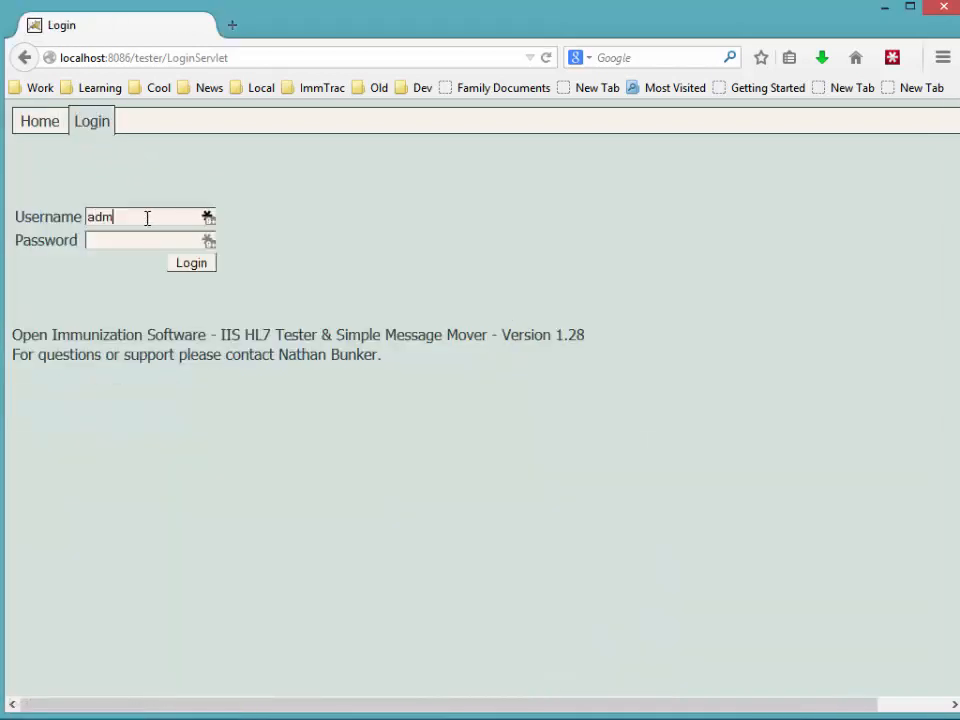
{"action": "key", "text": "Tab"}
{"action": "type", "text": "admin"}
{"action": "key", "text": "Return"}
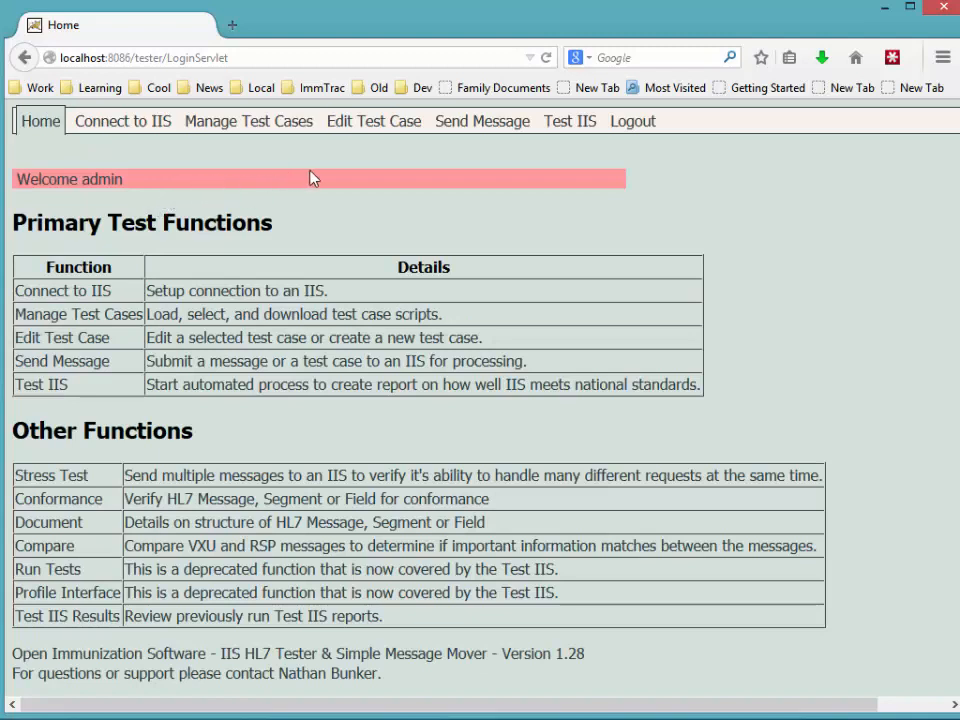
Open Edit Test Case and scroll through the default VXU test case form.
{"action": "left_click", "coordinate": [372, 131]}
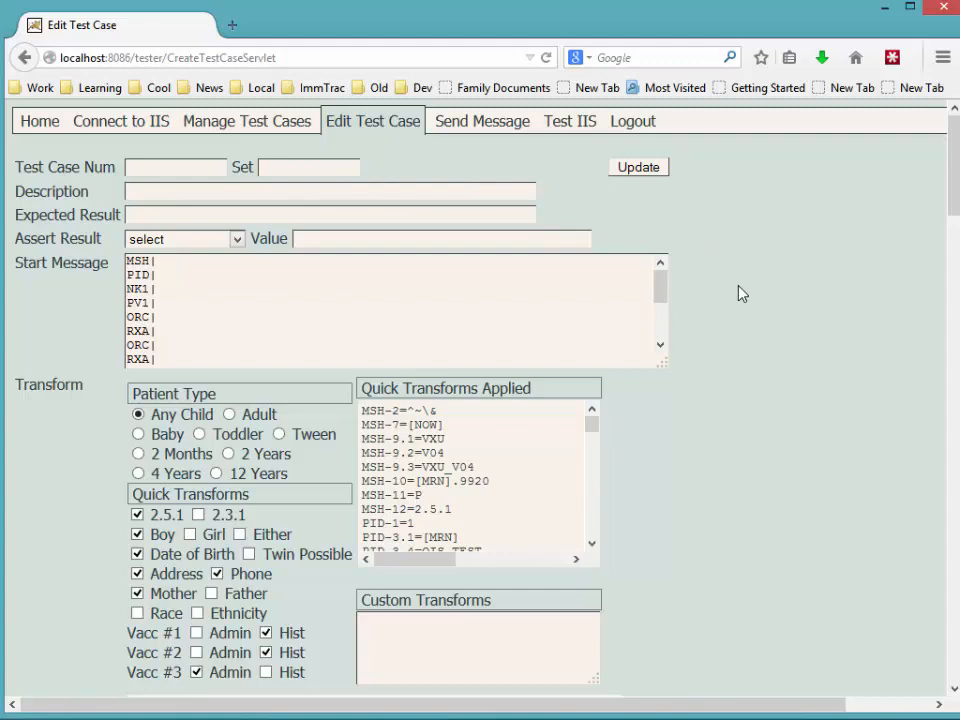
{"action": "scroll", "coordinate": [741, 293], "scroll_direction": "down", "scroll_amount": 8}
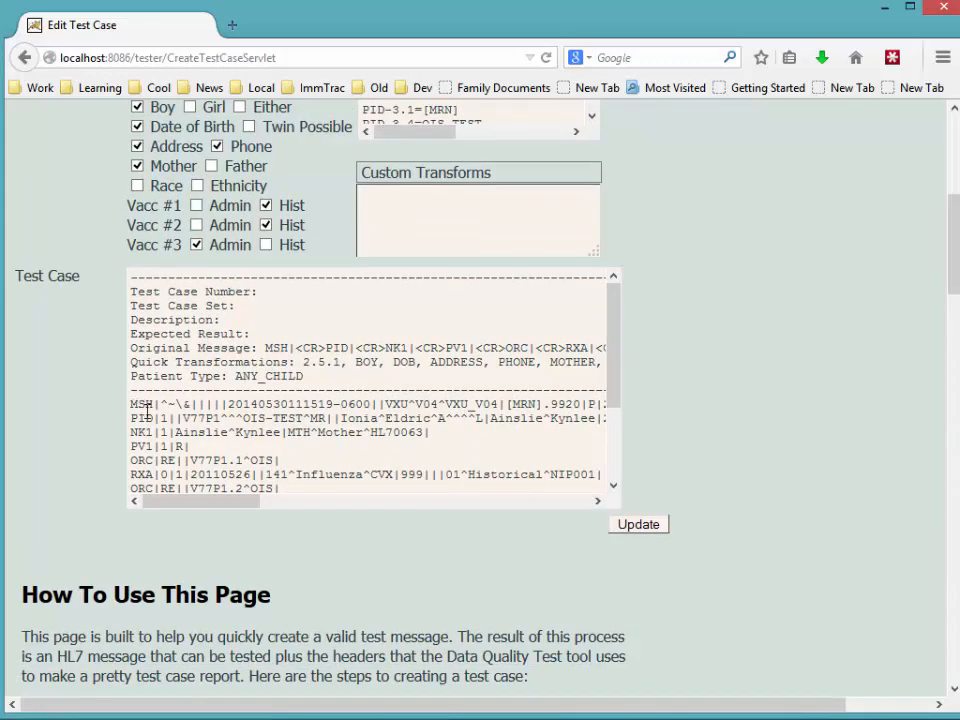
{"action": "scroll", "coordinate": [688, 395], "scroll_direction": "up", "scroll_amount": 1}
{"action": "scroll", "coordinate": [688, 395], "scroll_direction": "up", "scroll_amount": 6}
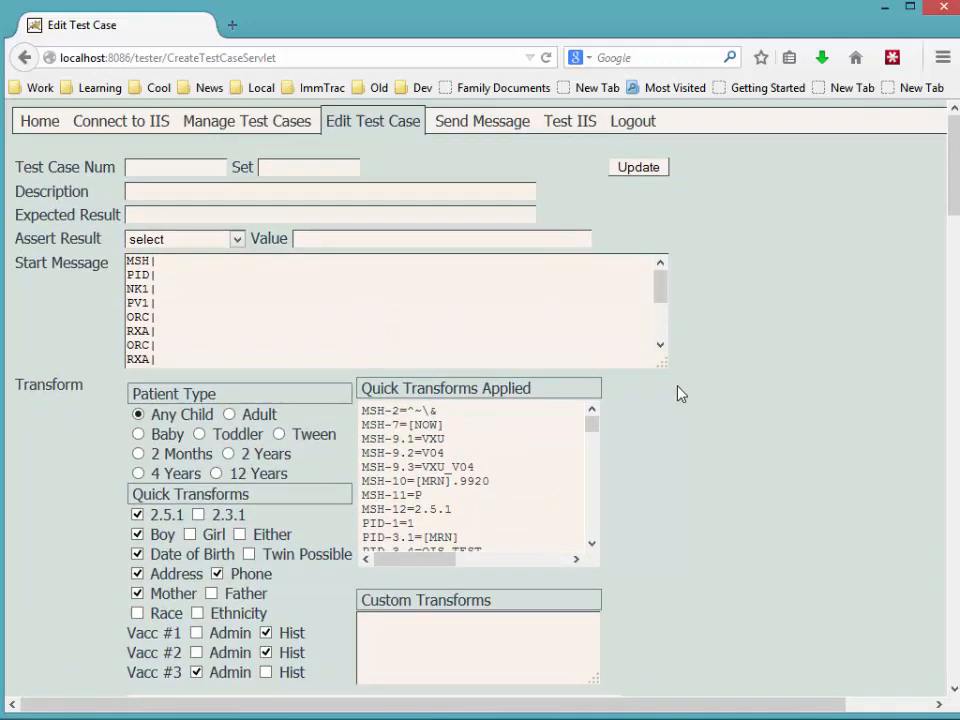
{"action": "left_click", "coordinate": [463, 126]}
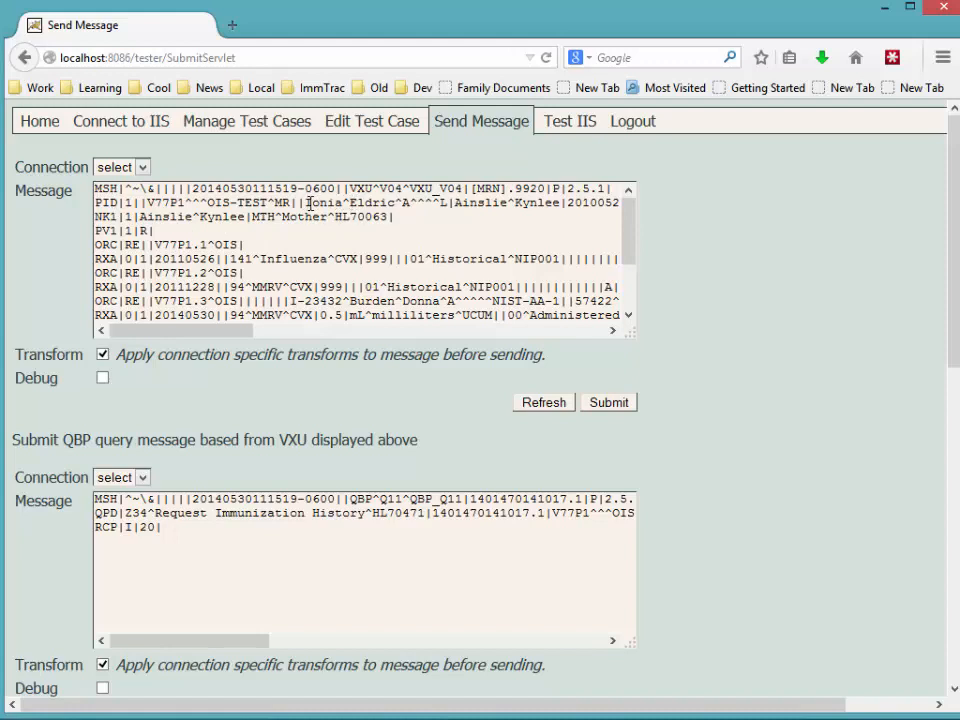
{"action": "left_click_drag", "start_coordinate": [305, 202], "coordinate": [385, 203]}
{"action": "left_click", "coordinate": [358, 216]}
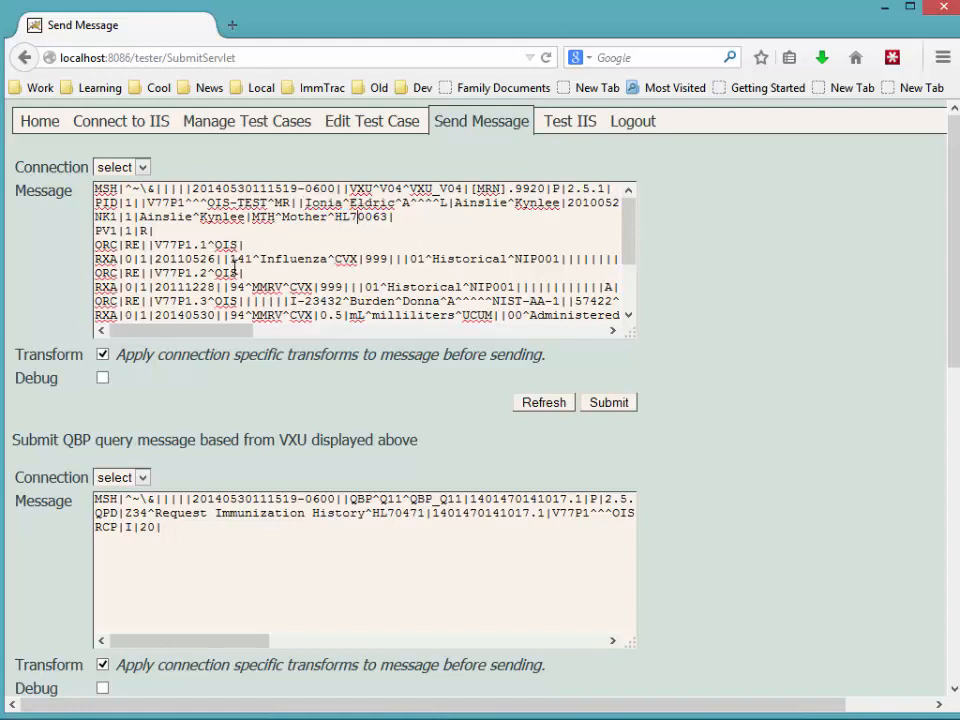
{"action": "left_click", "coordinate": [360, 134]}
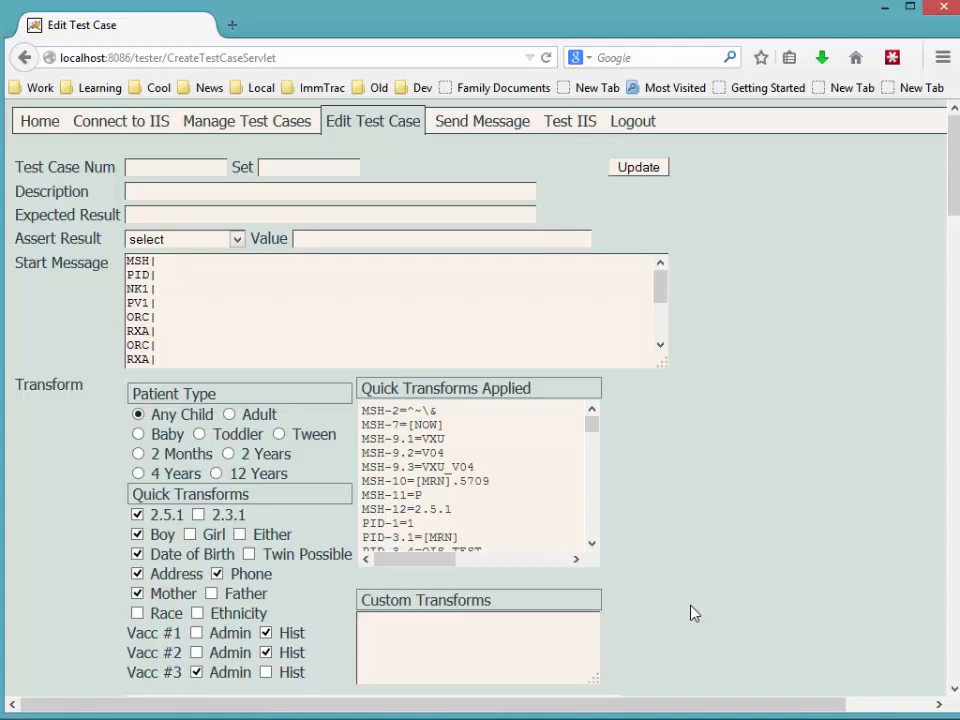
Add the custom transform PID-5.2=Sam and update the test case.
{"action": "type", "text": "PID"}
{"action": "key", "text": "BackSpace"}
{"action": "type", "text": "D-5.2=Sam"}
{"action": "scroll", "coordinate": [730, 515], "scroll_direction": "down", "scroll_amount": 3}
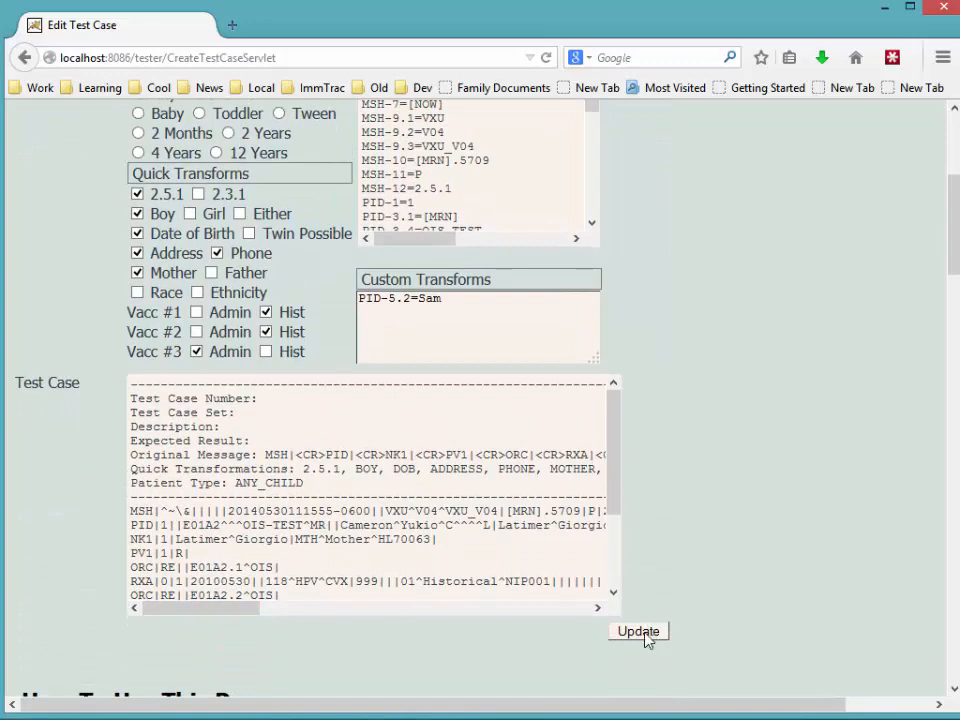
{"action": "left_click", "coordinate": [639, 631]}
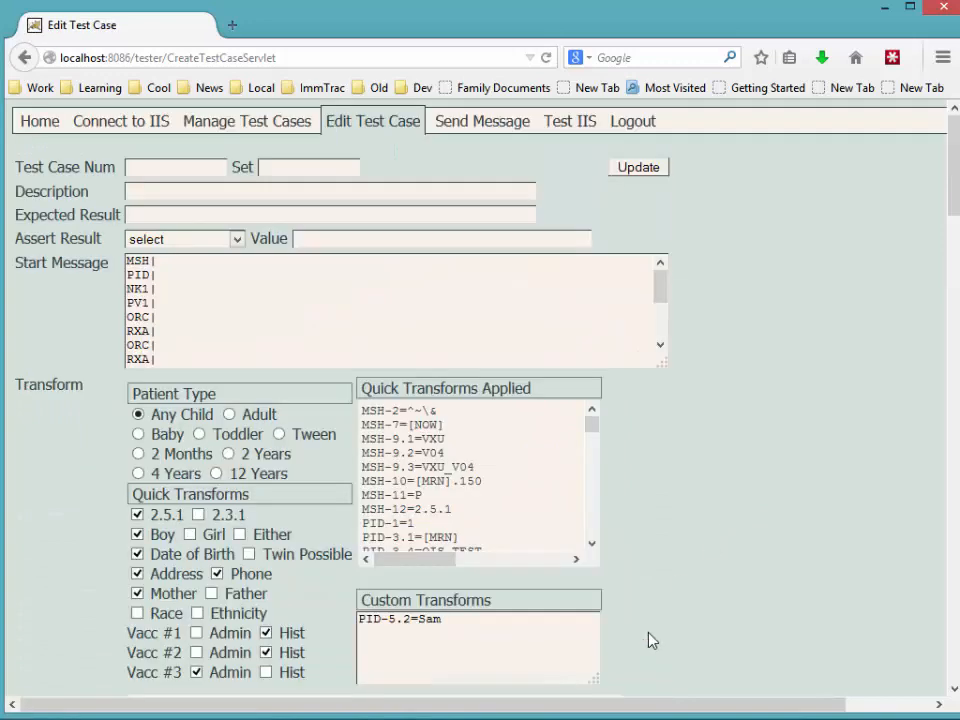
{"action": "left_click", "coordinate": [470, 122]}
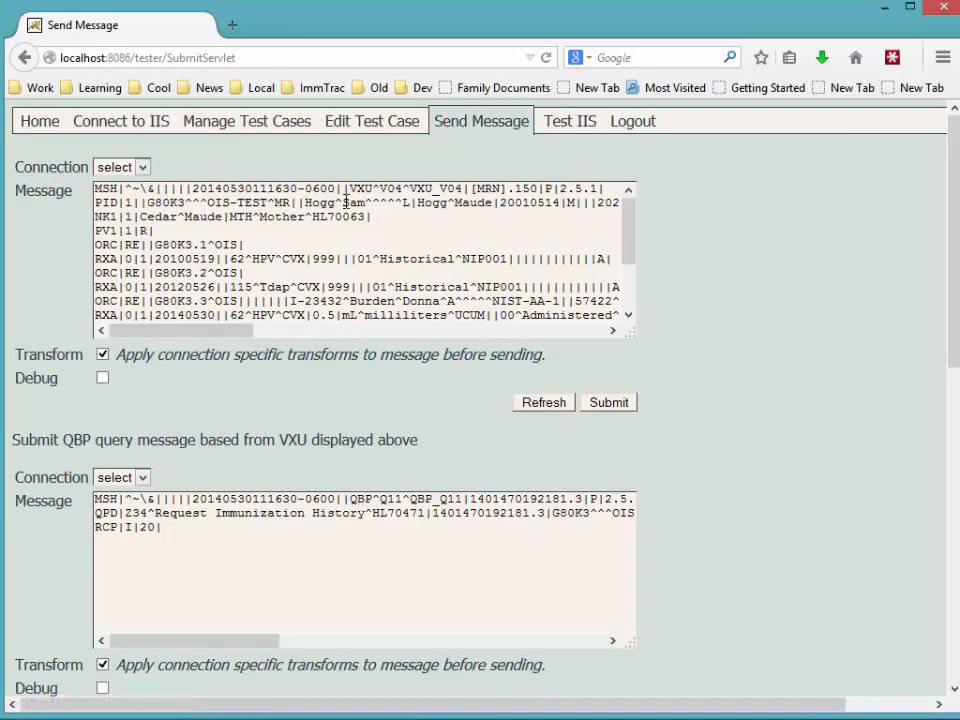
{"action": "left_click_drag", "start_coordinate": [304, 203], "coordinate": [333, 203]}
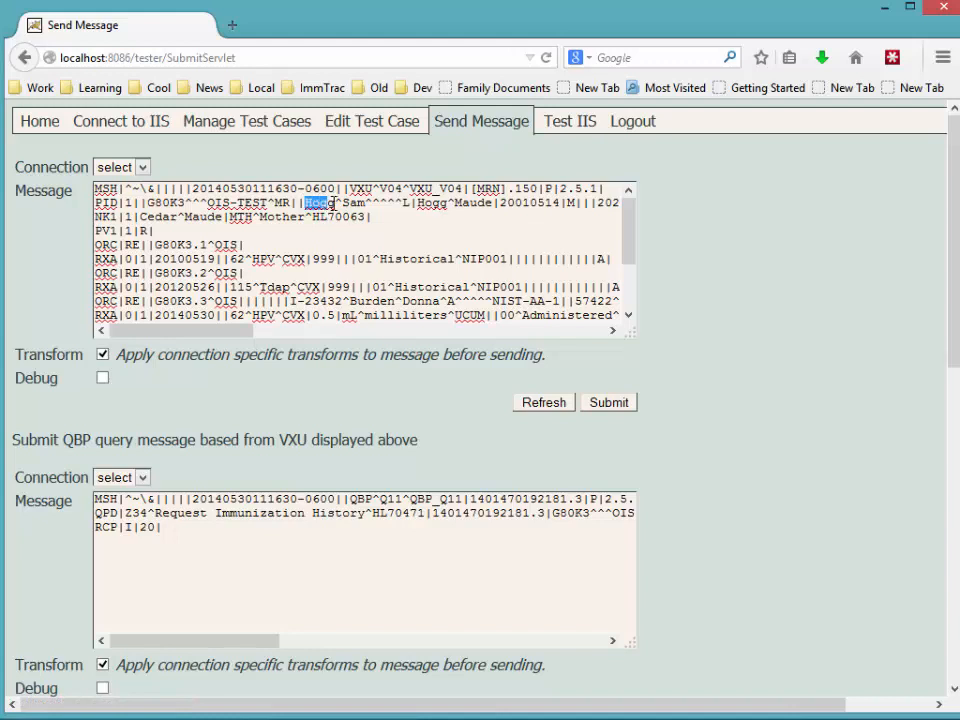
{"action": "left_click", "coordinate": [343, 203]}
{"action": "double_click", "coordinate": [345, 203]}
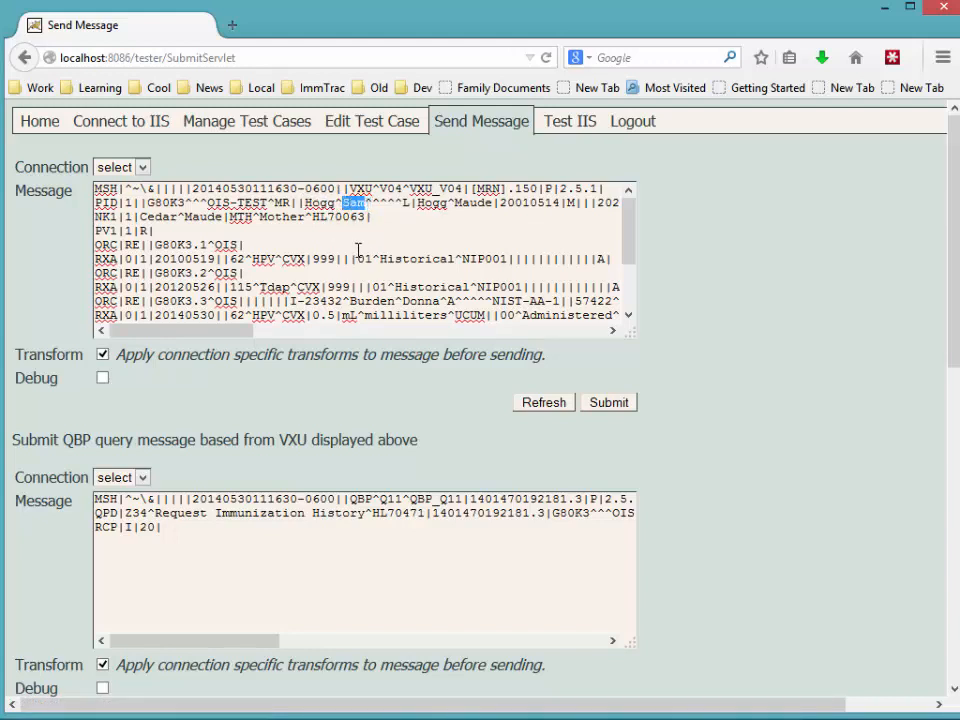
{"action": "left_click", "coordinate": [362, 127]}
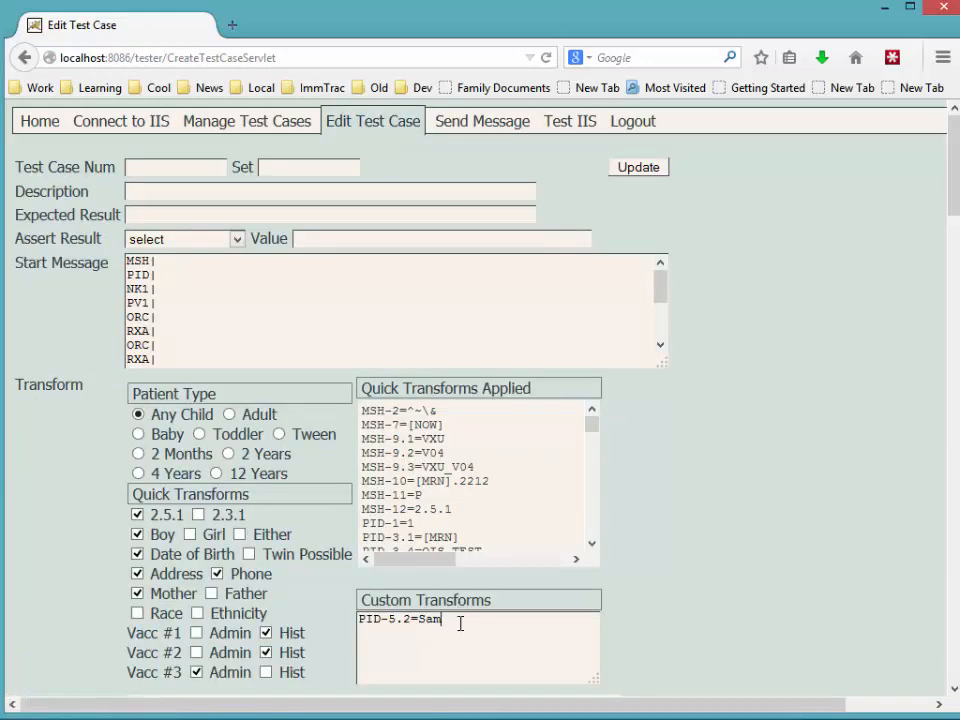
Remove Sam from the PID-5.2 transform, update, and check the resulting message.
{"action": "left_click", "coordinate": [563, 626]}
{"action": "key", "text": "BackSpace"}
{"action": "key", "text": "BackSpace"}
{"action": "key", "text": "BackSpace"}
{"action": "scroll", "coordinate": [694, 652], "scroll_direction": "down", "scroll_amount": 4}
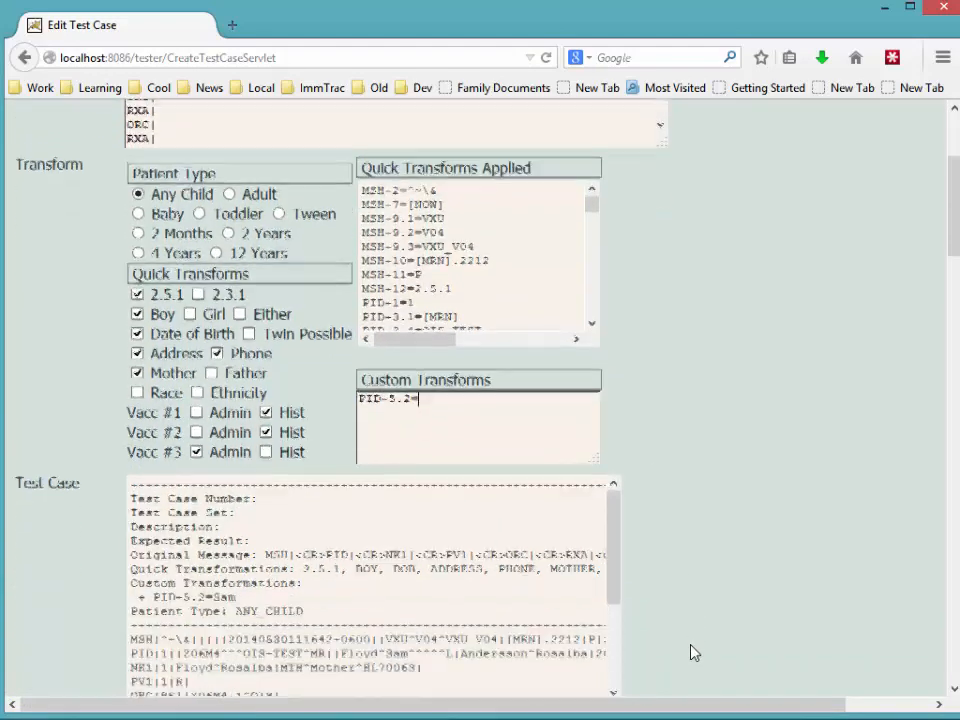
{"action": "scroll", "coordinate": [694, 652], "scroll_direction": "down", "scroll_amount": 3}
{"action": "left_click", "coordinate": [639, 416]}
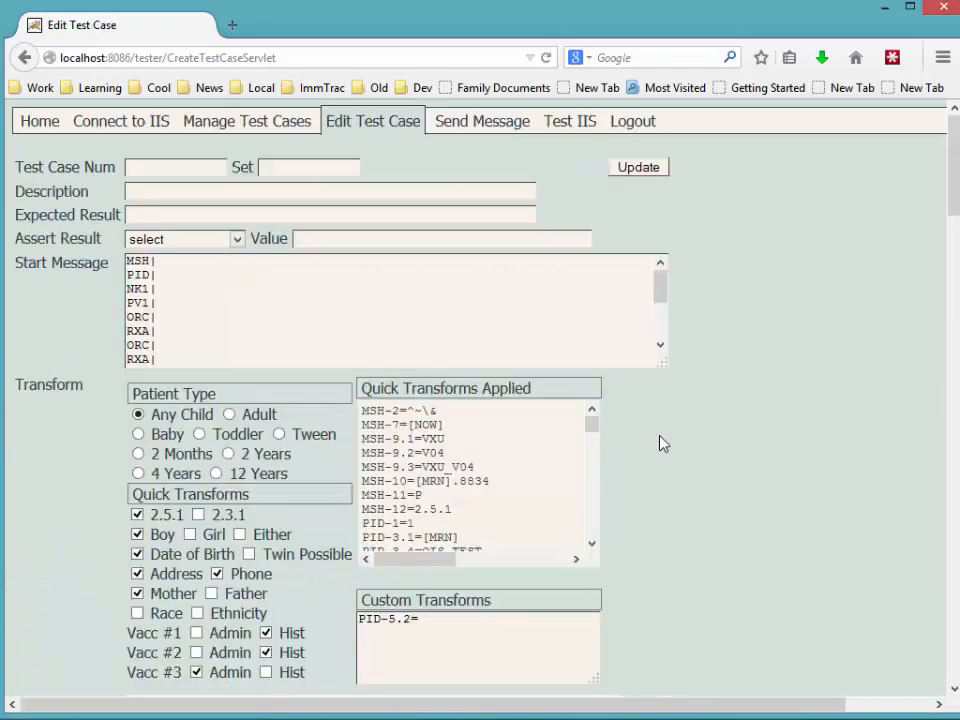
{"action": "left_click", "coordinate": [440, 118]}
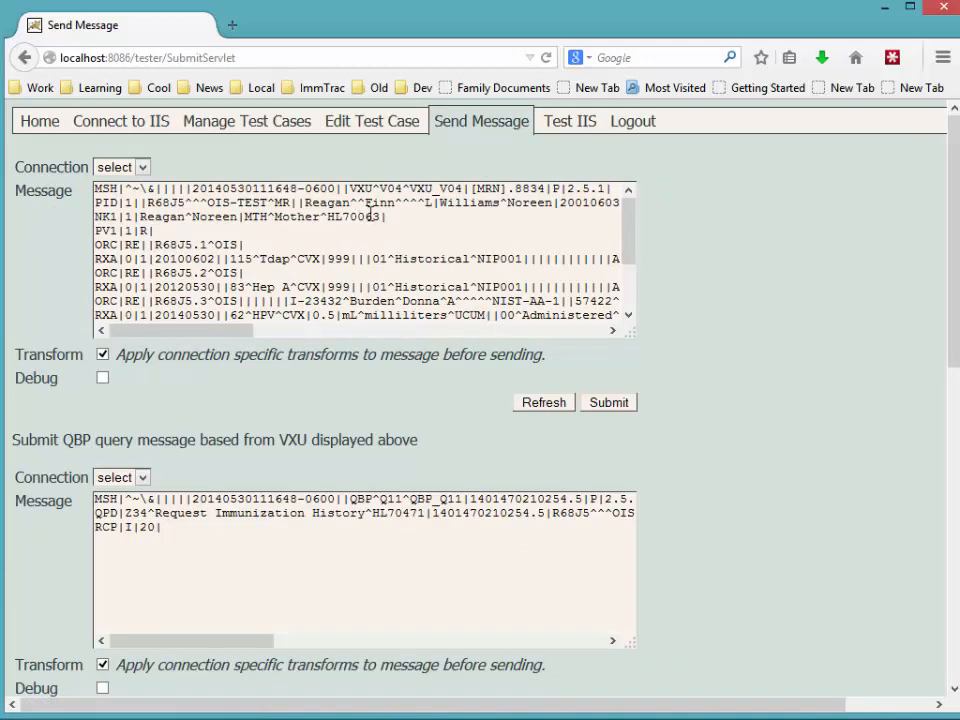
Set the custom transform to PID-5.2=BAD VALUE#### and update the test case.
{"action": "left_click", "coordinate": [380, 122]}
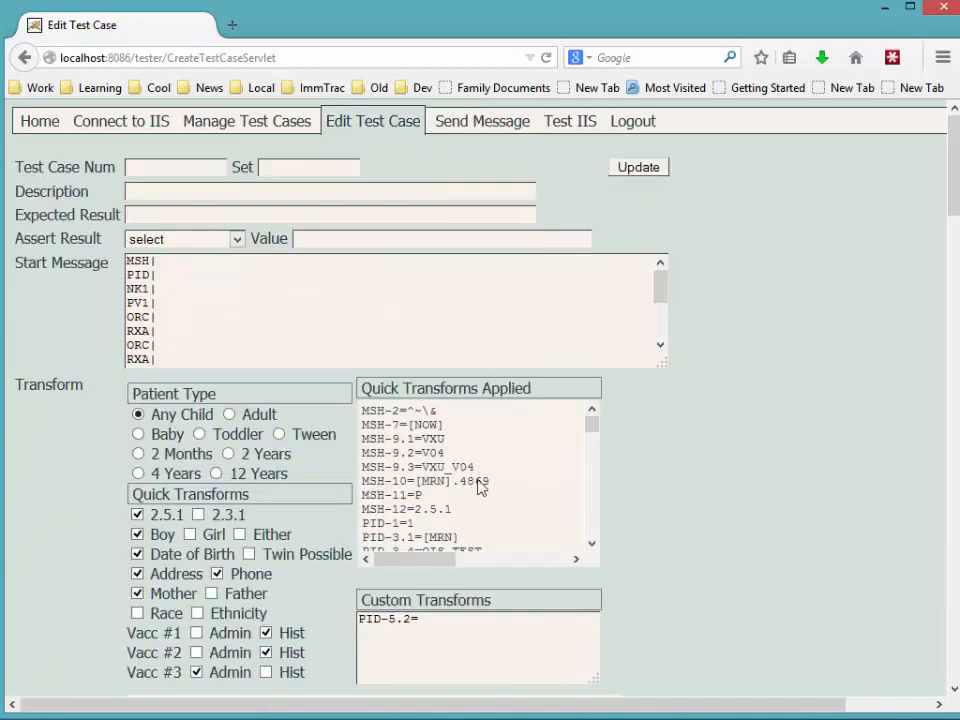
{"action": "left_click", "coordinate": [452, 630]}
{"action": "type", "text": "BAD VALUE####"}
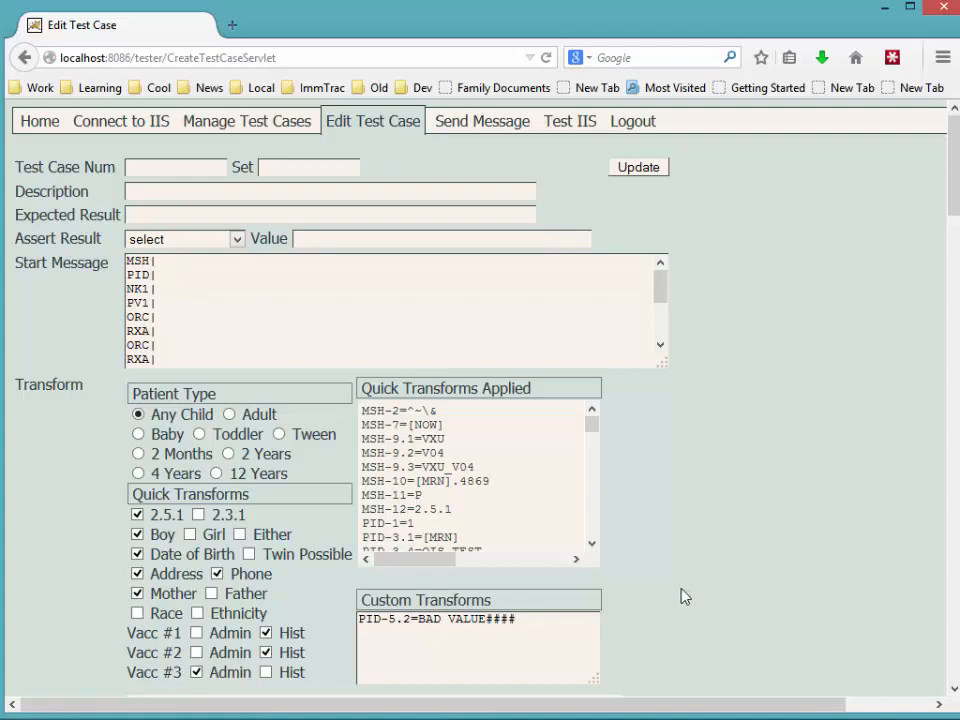
{"action": "scroll", "coordinate": [681, 596], "scroll_direction": "down", "scroll_amount": 5}
{"action": "left_click", "coordinate": [637, 527]}
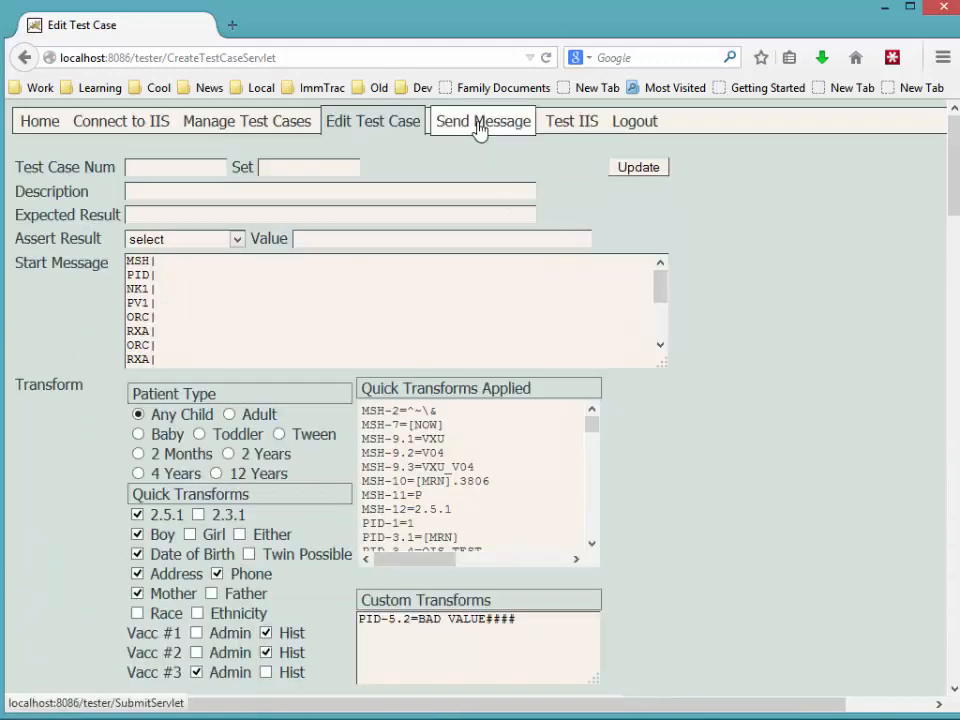
{"action": "left_click", "coordinate": [480, 124]}
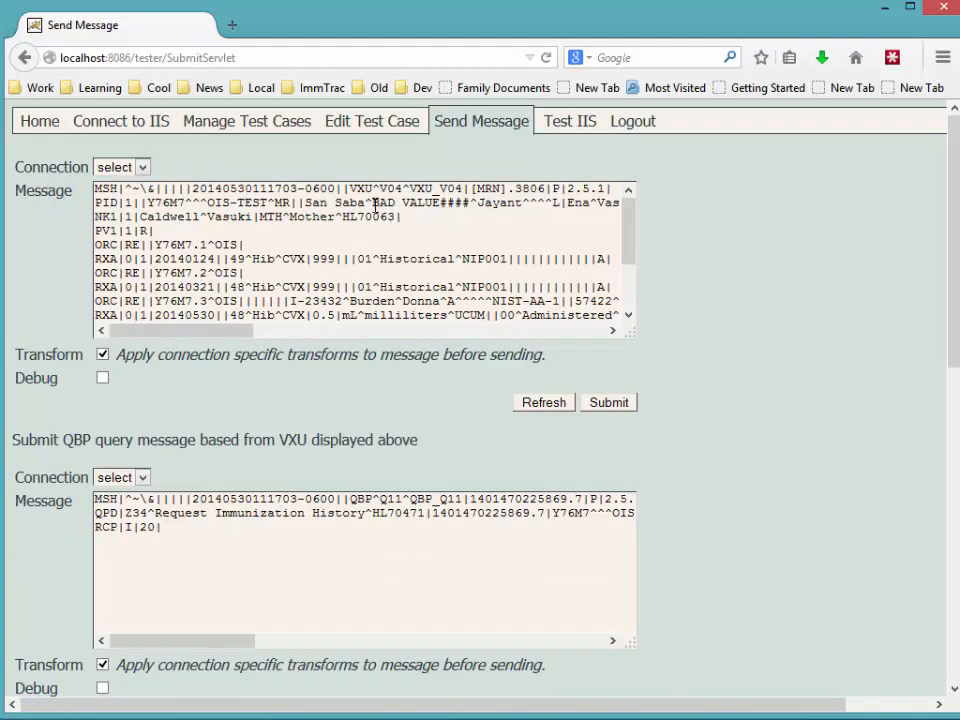
{"action": "left_click_drag", "start_coordinate": [375, 203], "coordinate": [469, 203]}
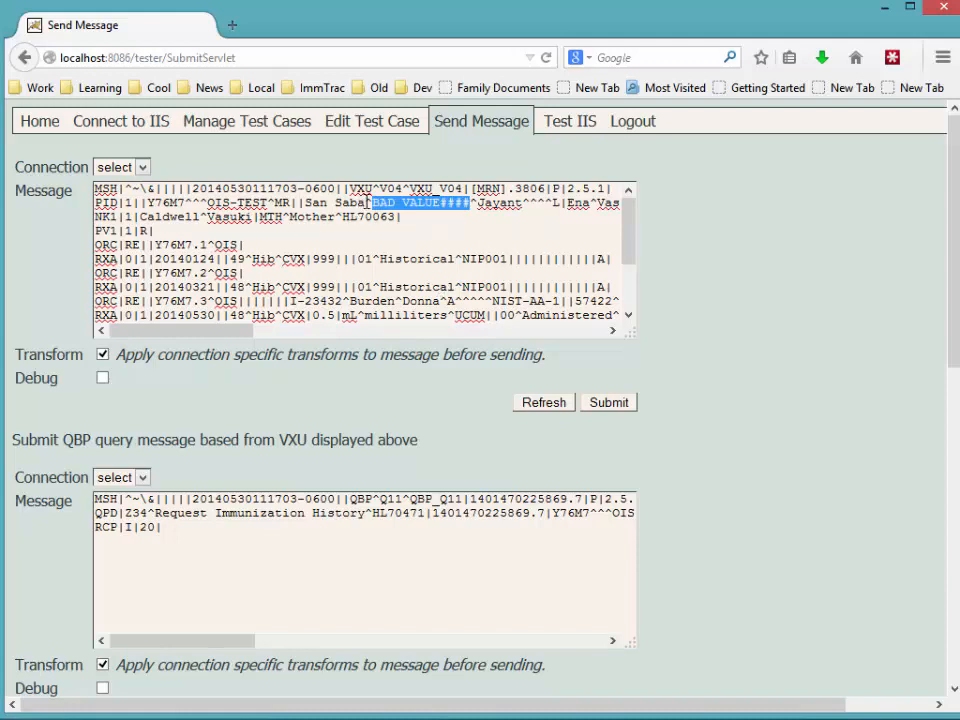
{"action": "left_click_drag", "start_coordinate": [368, 203], "coordinate": [305, 203]}
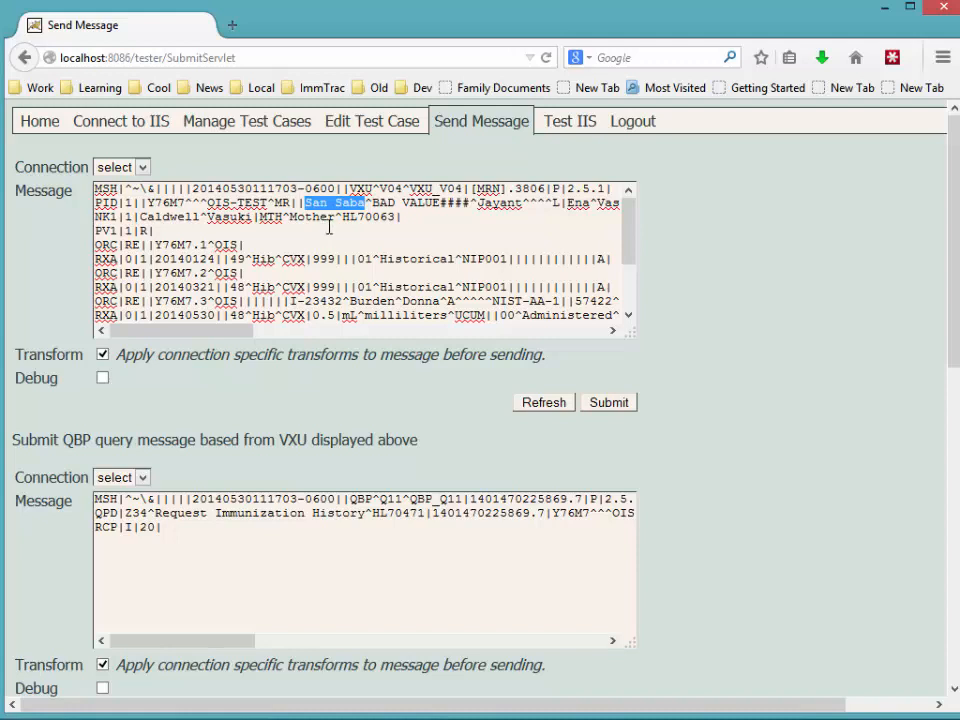
{"action": "left_click", "coordinate": [375, 121]}
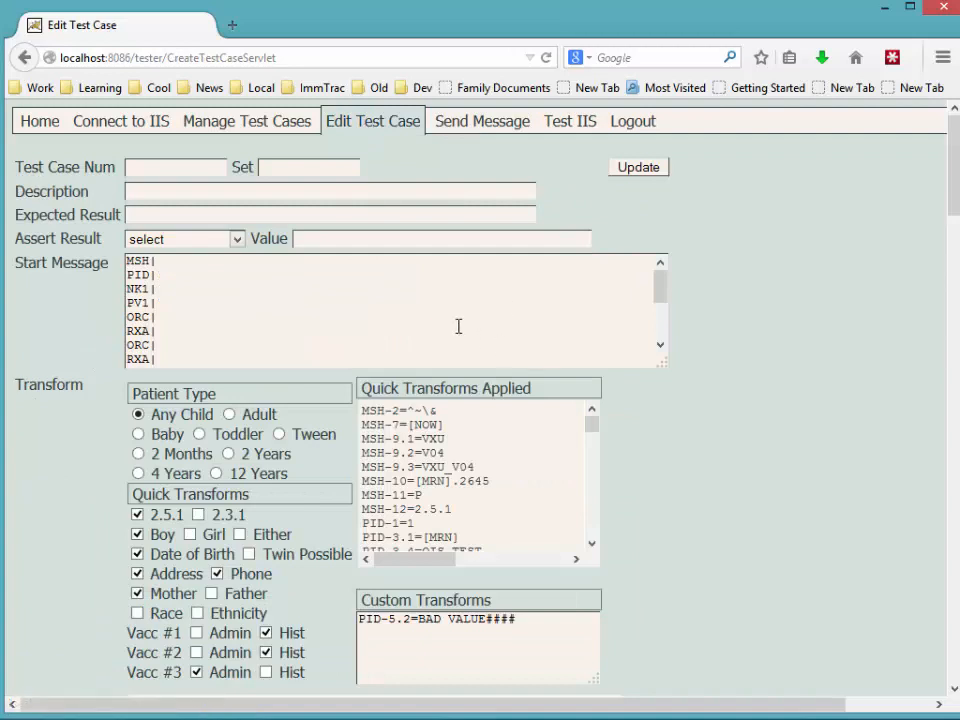
Highlight the message segments from MSH through the second ORC for review.
{"action": "left_click_drag", "start_coordinate": [128, 260], "coordinate": [168, 349]}
{"action": "left_click", "coordinate": [128, 260]}
{"action": "left_click_drag", "start_coordinate": [126, 261], "coordinate": [176, 347]}
{"action": "left_click", "coordinate": [177, 348]}
Switch the patient from Boy to Girl, delete the custom transform, and update.
{"action": "scroll", "coordinate": [89, 432], "scroll_direction": "down", "scroll_amount": 2}
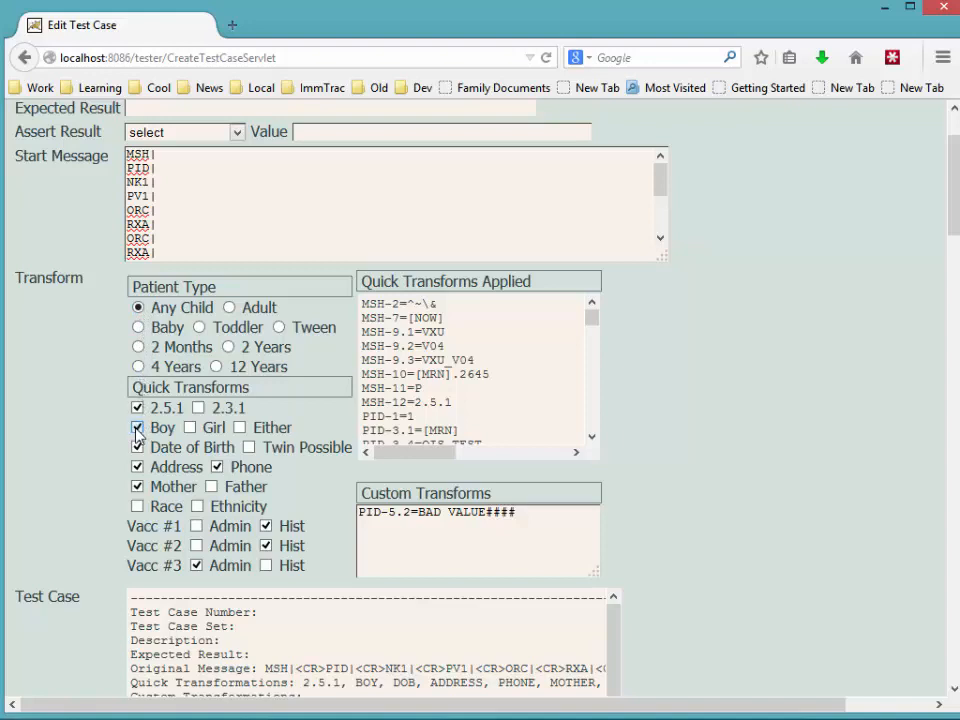
{"action": "left_click", "coordinate": [137, 427]}
{"action": "left_click", "coordinate": [191, 429]}
{"action": "scroll", "coordinate": [722, 529], "scroll_direction": "down", "scroll_amount": 2}
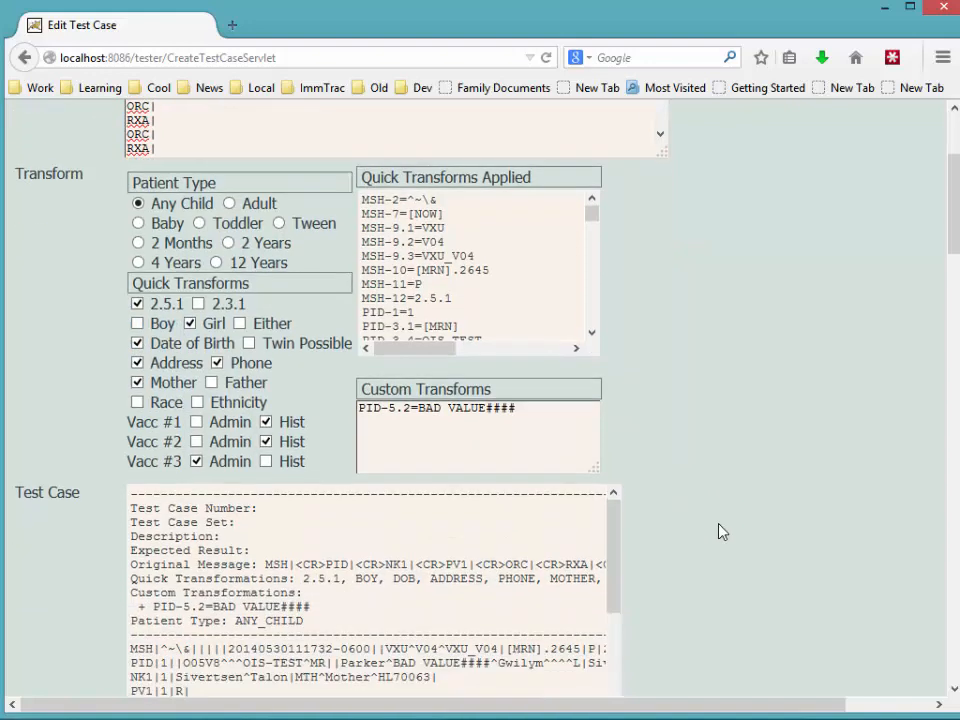
{"action": "left_click_drag", "start_coordinate": [539, 408], "coordinate": [314, 393]}
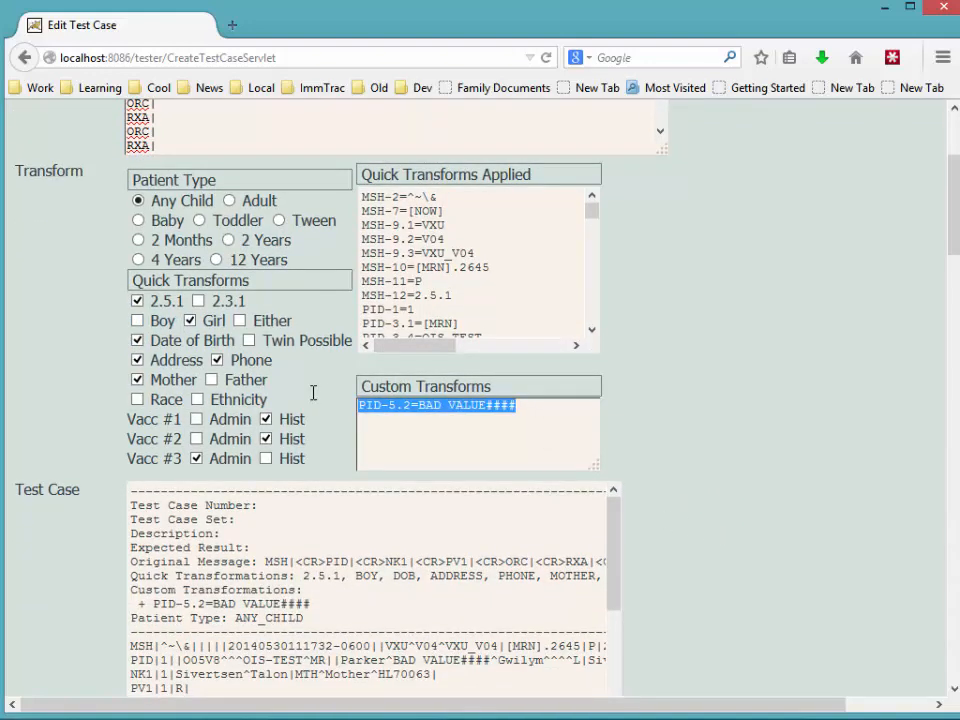
{"action": "key", "text": "Delete"}
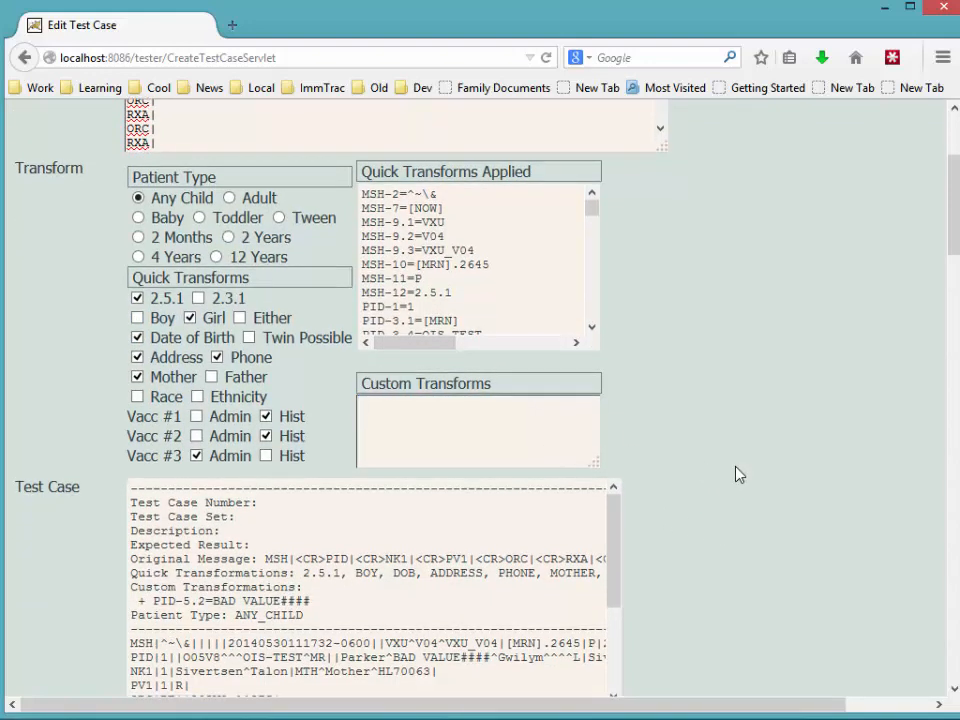
{"action": "scroll", "coordinate": [700, 500], "scroll_direction": "down", "scroll_amount": 4}
{"action": "left_click", "coordinate": [645, 524]}
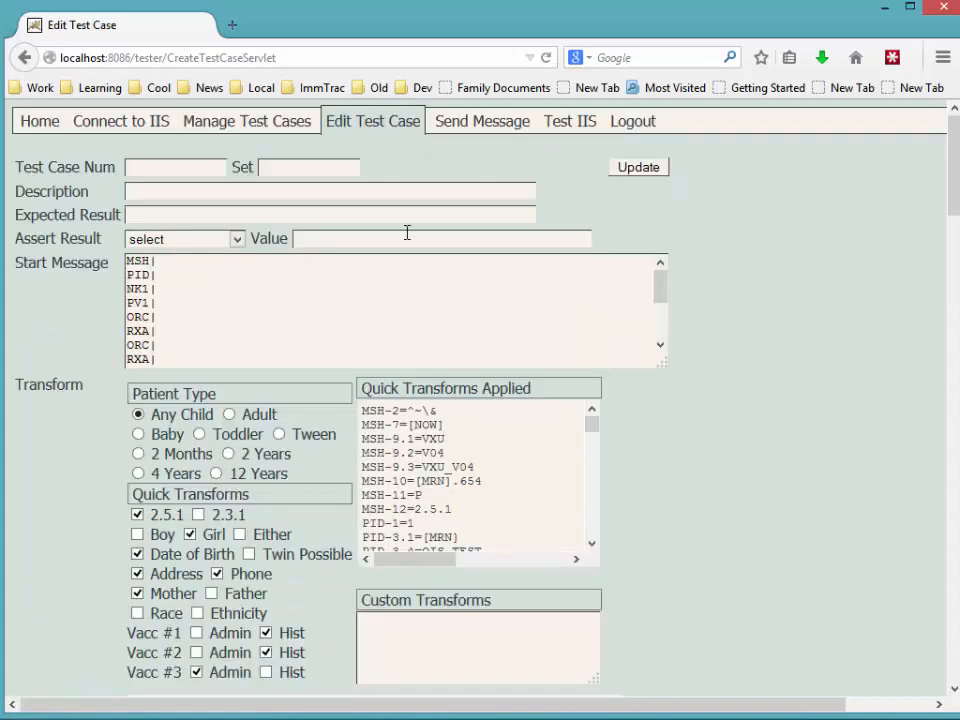
{"action": "left_click", "coordinate": [469, 127]}
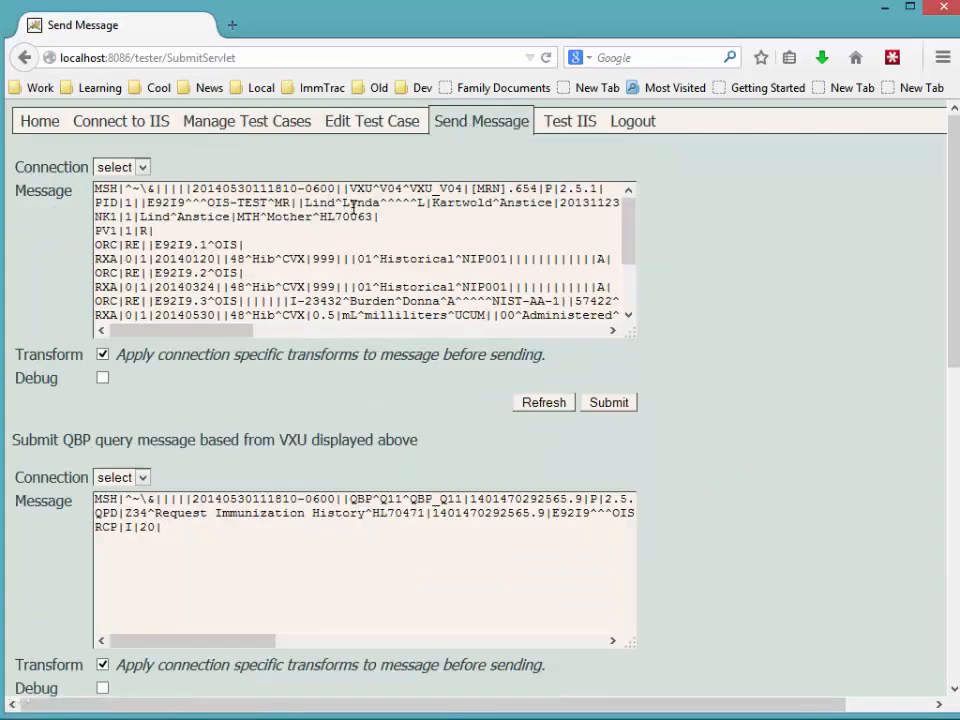
{"action": "double_click", "coordinate": [344, 203]}
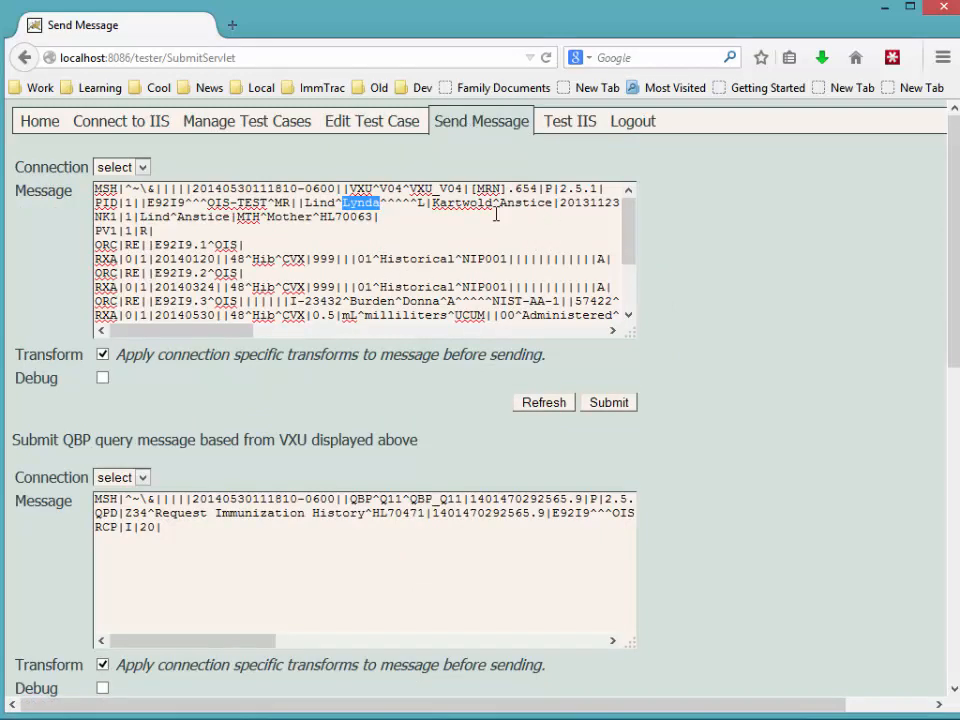
{"action": "left_click_drag", "start_coordinate": [240, 333], "coordinate": [292, 340]}
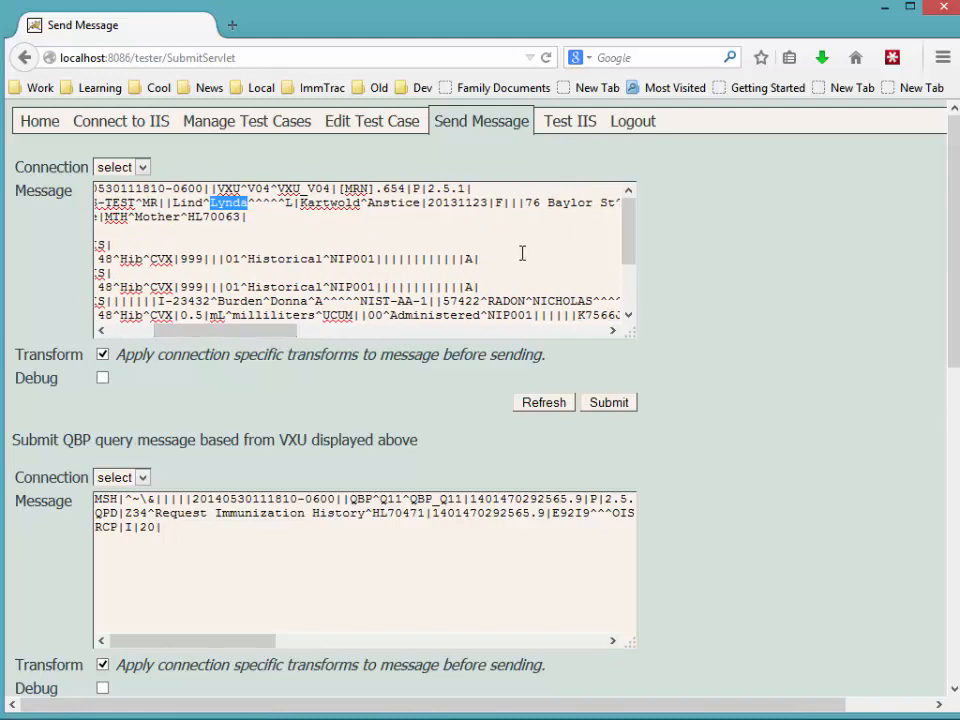
{"action": "double_click", "coordinate": [500, 203]}
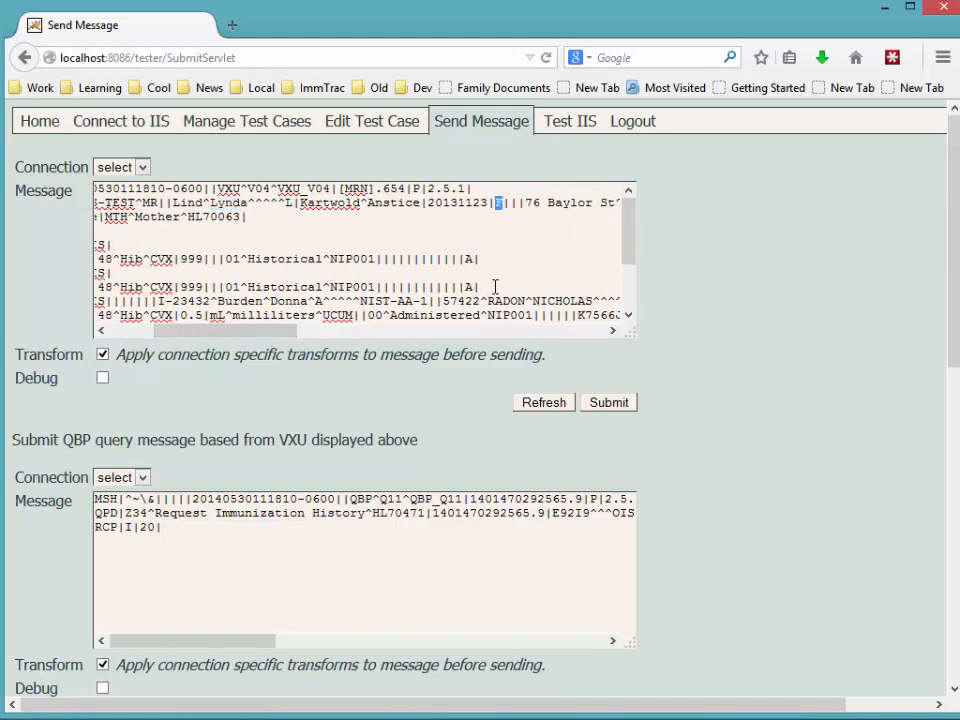
{"action": "left_click", "coordinate": [399, 125]}
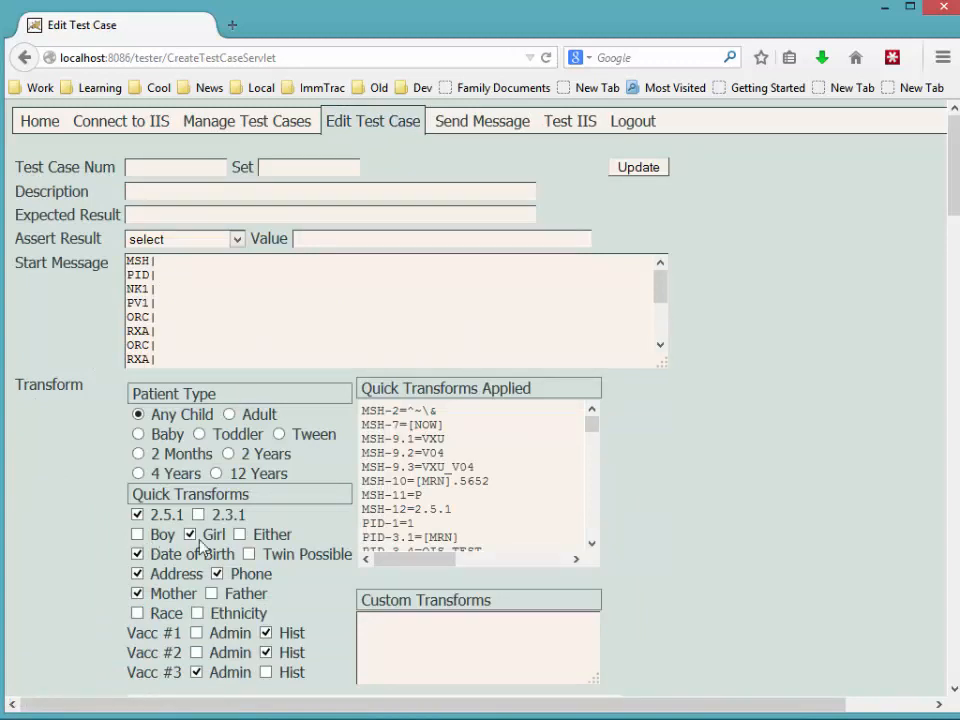
Switch the patient to Boy, add Race and Ethnicity, update, and view the regenerated message.
{"action": "left_click", "coordinate": [138, 535]}
{"action": "left_click", "coordinate": [190, 534]}
{"action": "scroll", "coordinate": [660, 574], "scroll_direction": "down", "scroll_amount": 2}
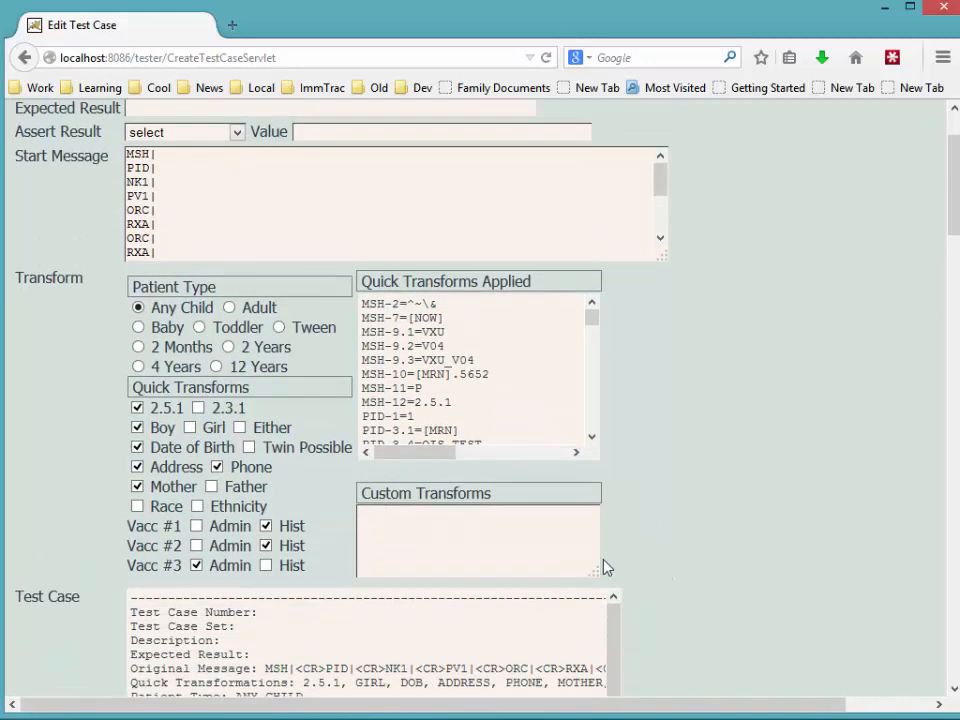
{"action": "left_click", "coordinate": [138, 507]}
{"action": "left_click", "coordinate": [198, 507]}
{"action": "scroll", "coordinate": [745, 612], "scroll_direction": "down", "scroll_amount": 4}
{"action": "left_click", "coordinate": [636, 633]}
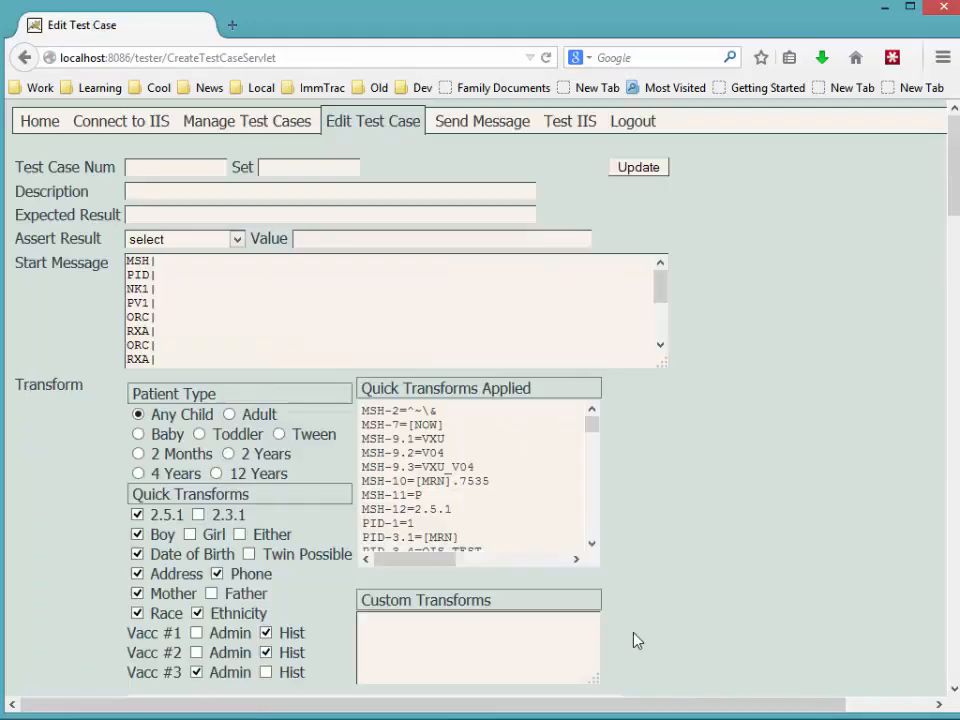
{"action": "left_click", "coordinate": [481, 121]}
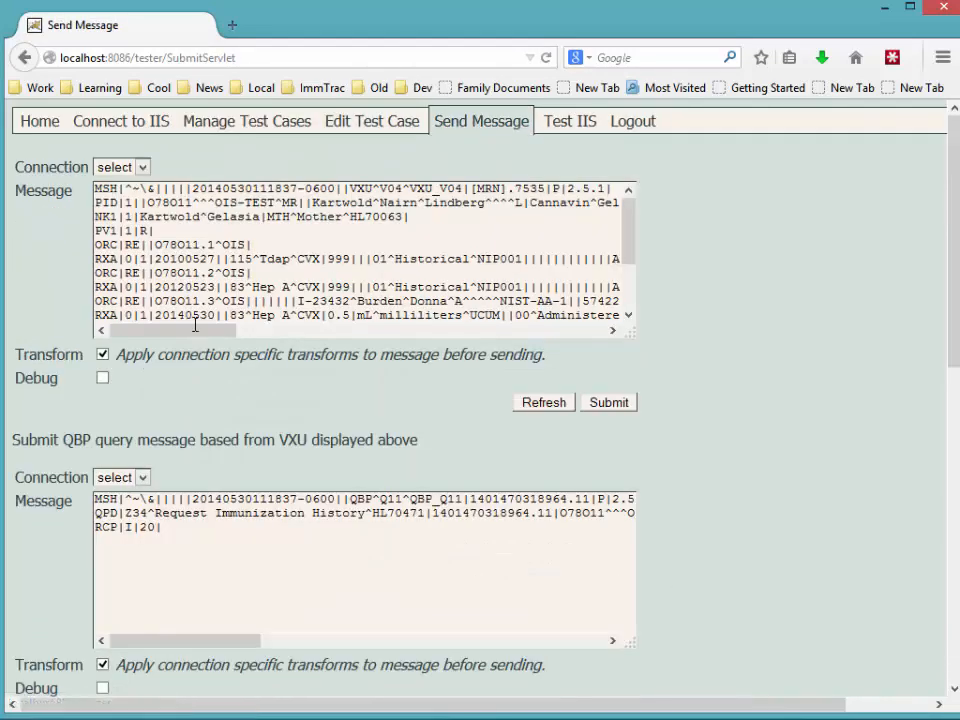
{"action": "left_click_drag", "start_coordinate": [207, 331], "coordinate": [378, 338]}
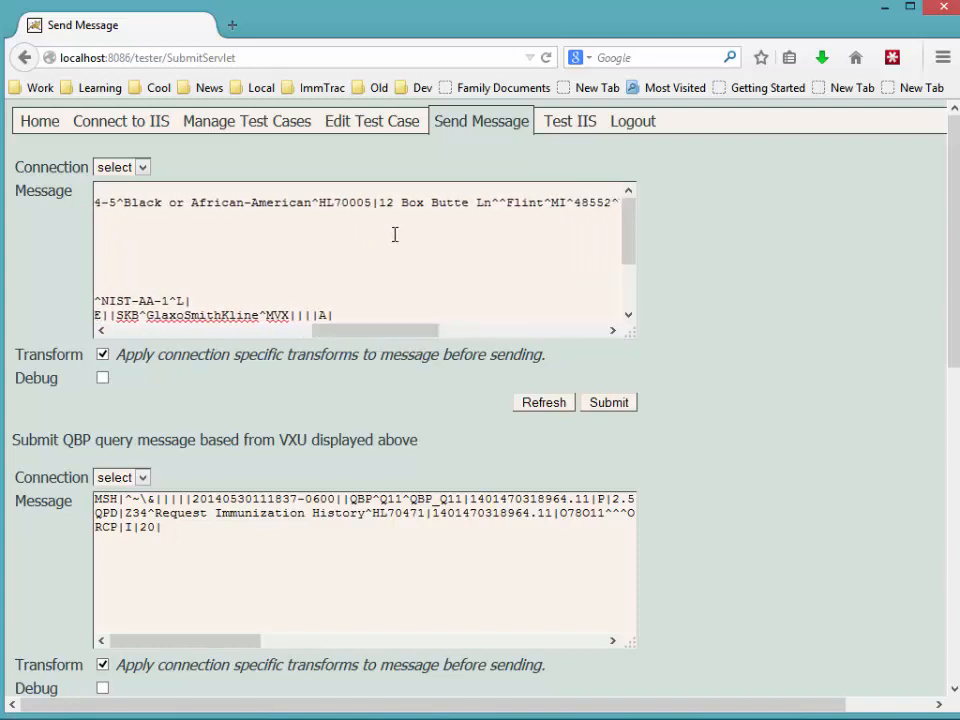
{"action": "left_click_drag", "start_coordinate": [382, 203], "coordinate": [492, 204]}
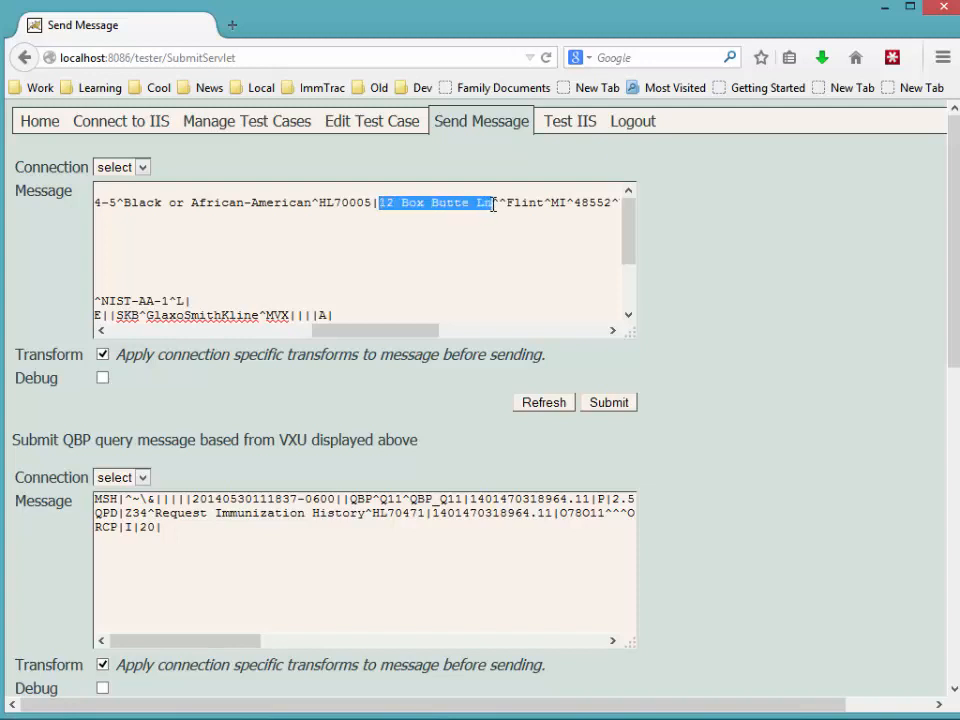
{"action": "left_click_drag", "start_coordinate": [401, 336], "coordinate": [443, 336]}
{"action": "left_click_drag", "start_coordinate": [364, 202], "coordinate": [467, 202]}
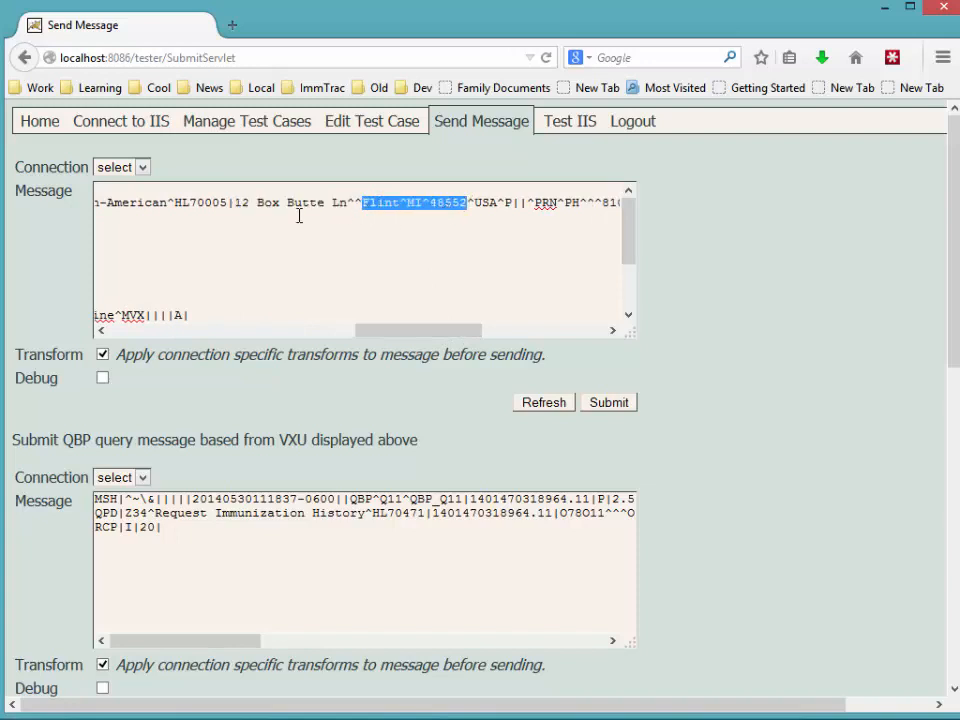
{"action": "left_click_drag", "start_coordinate": [236, 203], "coordinate": [466, 204]}
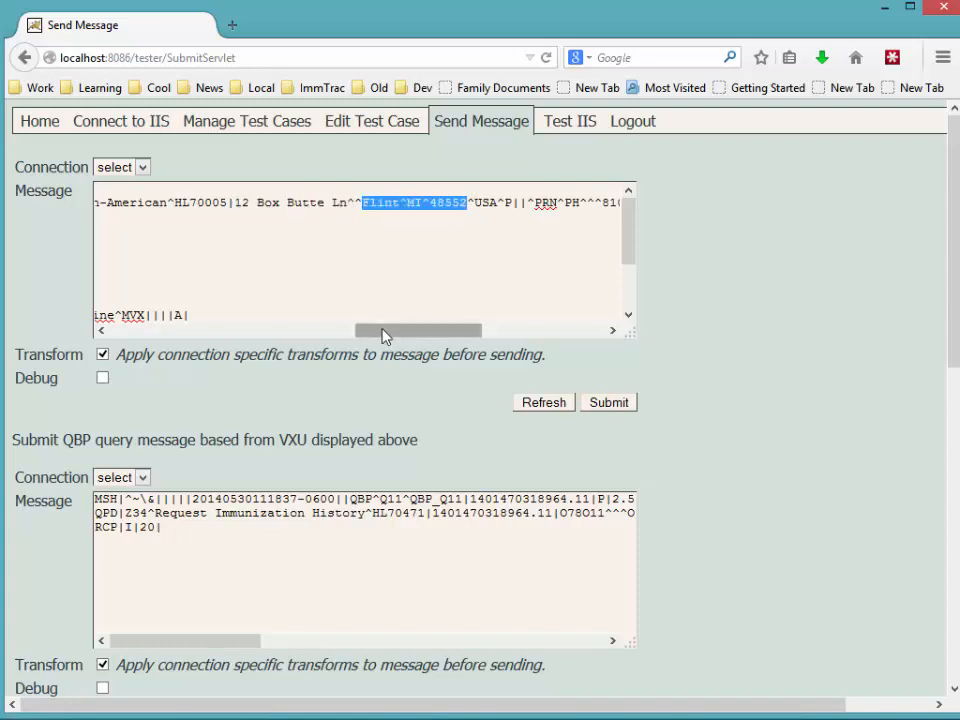
{"action": "left_click_drag", "start_coordinate": [386, 331], "coordinate": [429, 306]}
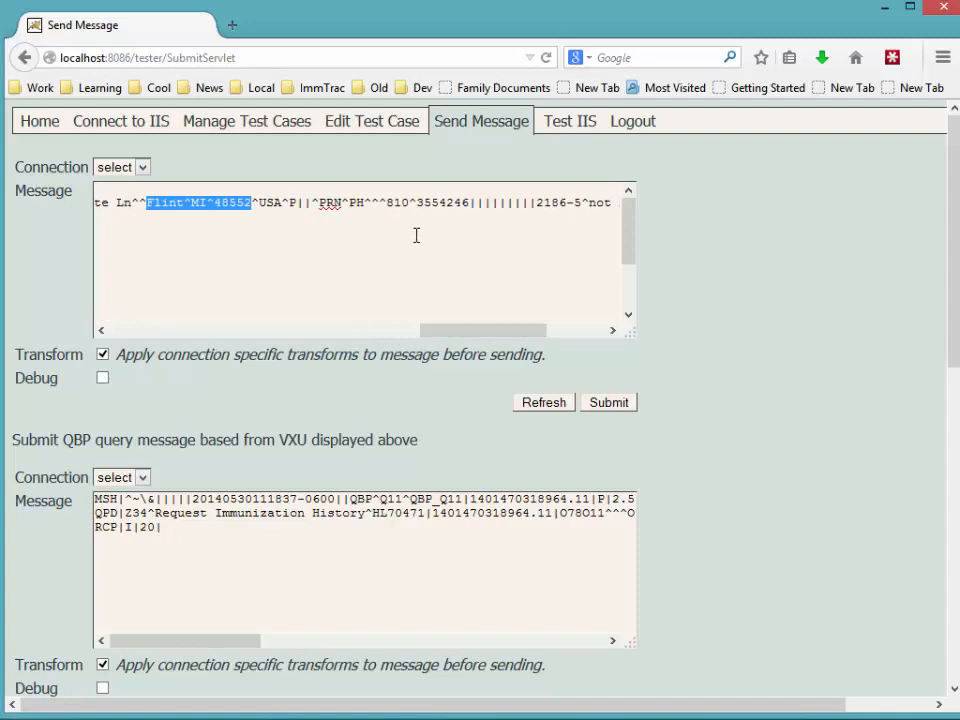
{"action": "left_click_drag", "start_coordinate": [388, 203], "coordinate": [470, 206]}
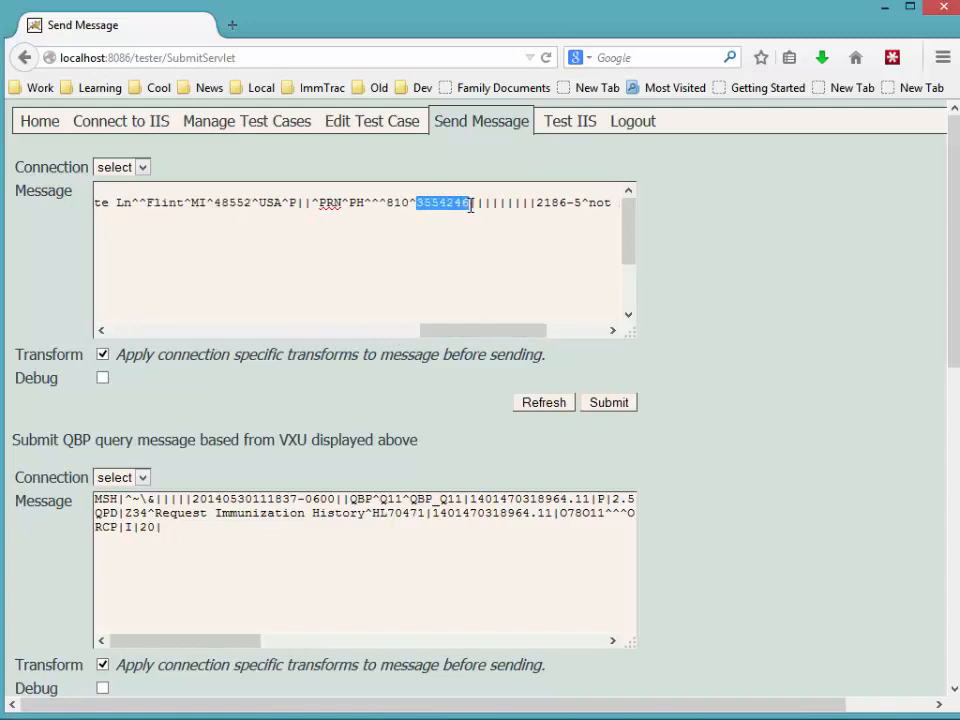
{"action": "left_click_drag", "start_coordinate": [456, 335], "coordinate": [125, 320]}
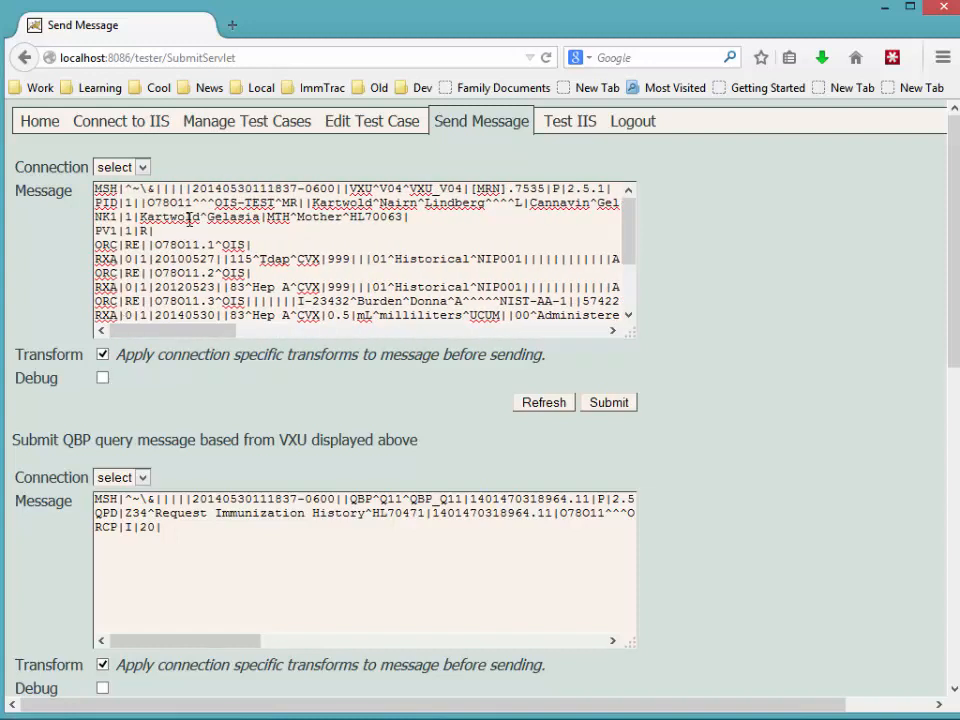
{"action": "left_click_drag", "start_coordinate": [166, 330], "coordinate": [180, 331]}
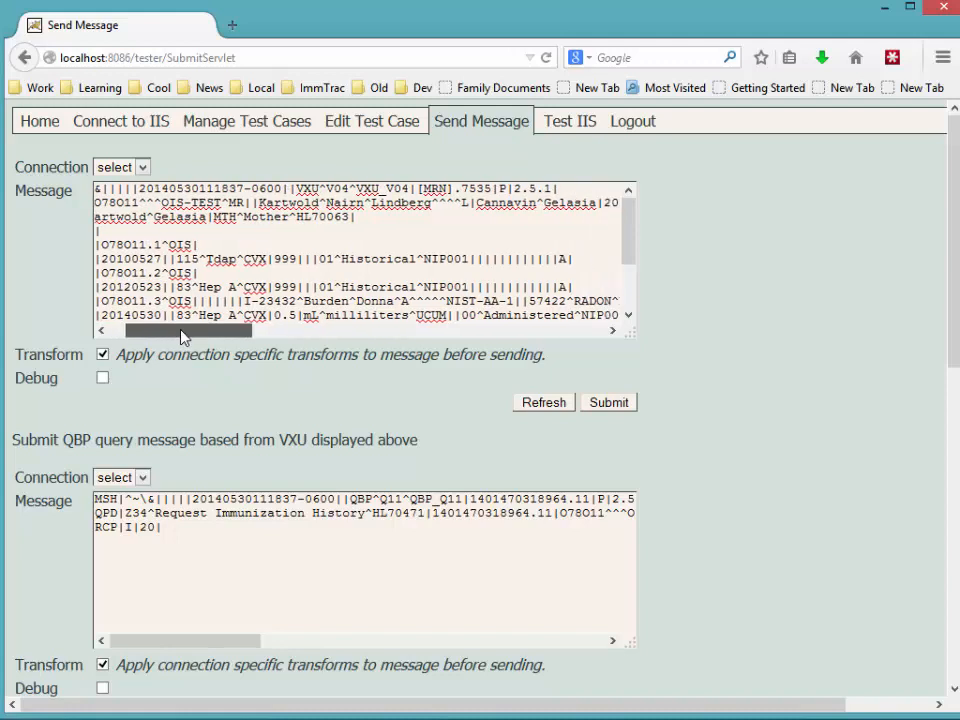
{"action": "double_click", "coordinate": [549, 204]}
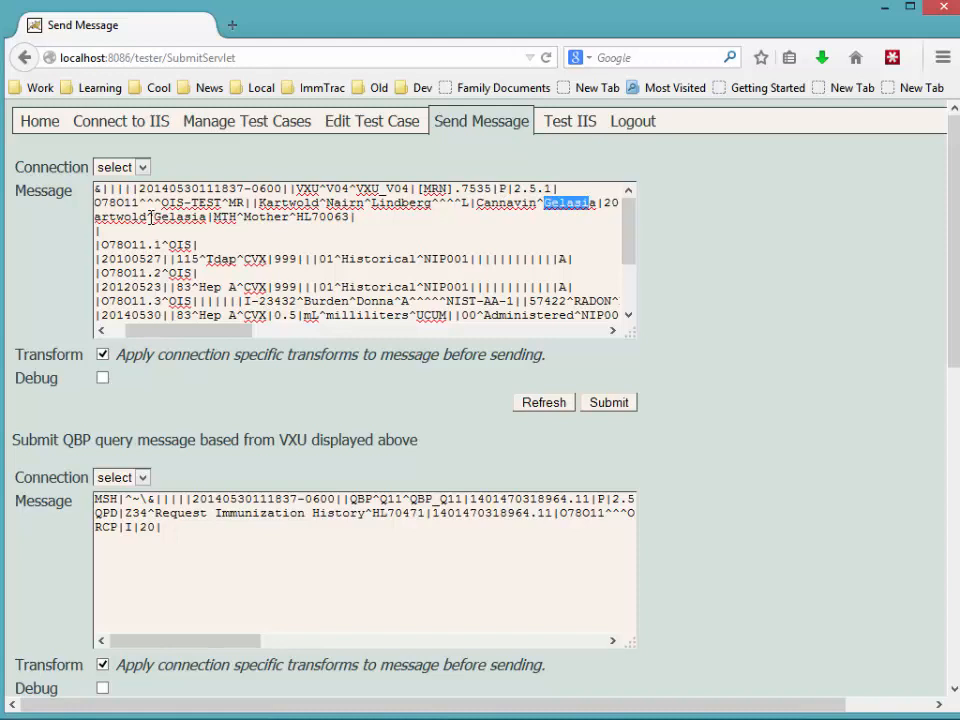
{"action": "left_click_drag", "start_coordinate": [149, 217], "coordinate": [191, 217]}
{"action": "left_click", "coordinate": [191, 217]}
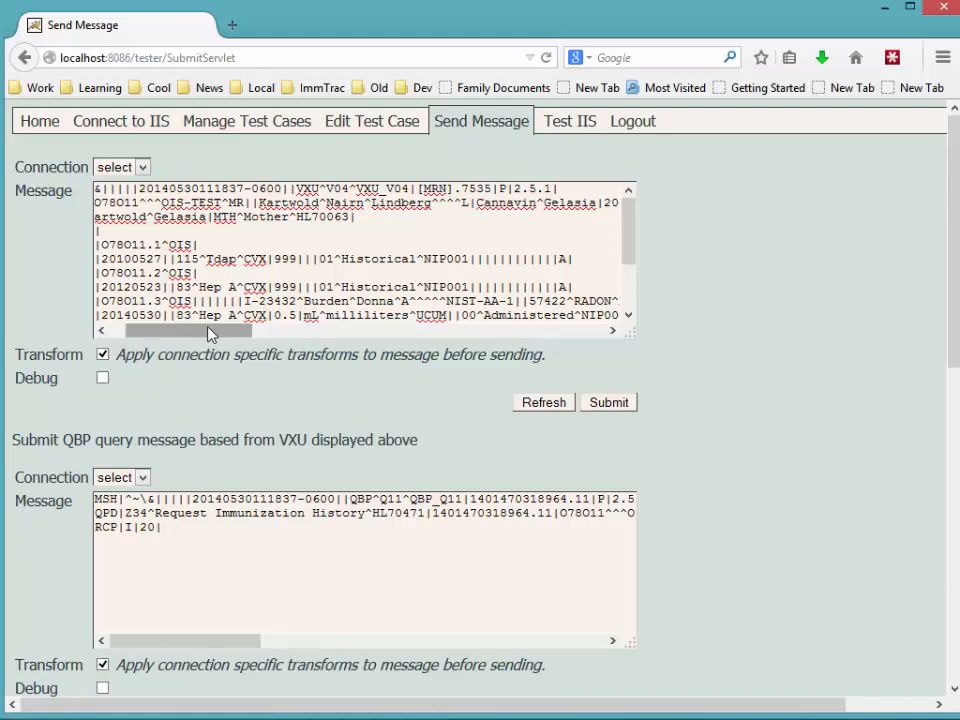
{"action": "left_click_drag", "start_coordinate": [210, 335], "coordinate": [150, 330]}
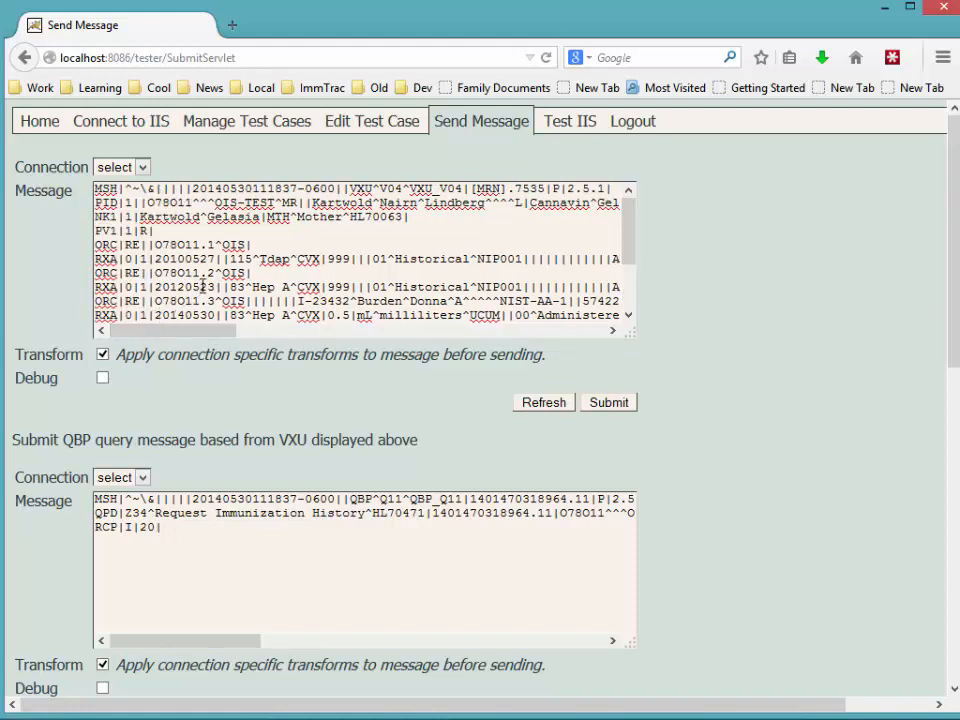
Review the applied quick transforms, noting MSH-11=P and MSH-12 version 2.5.1.
{"action": "left_click", "coordinate": [340, 121]}
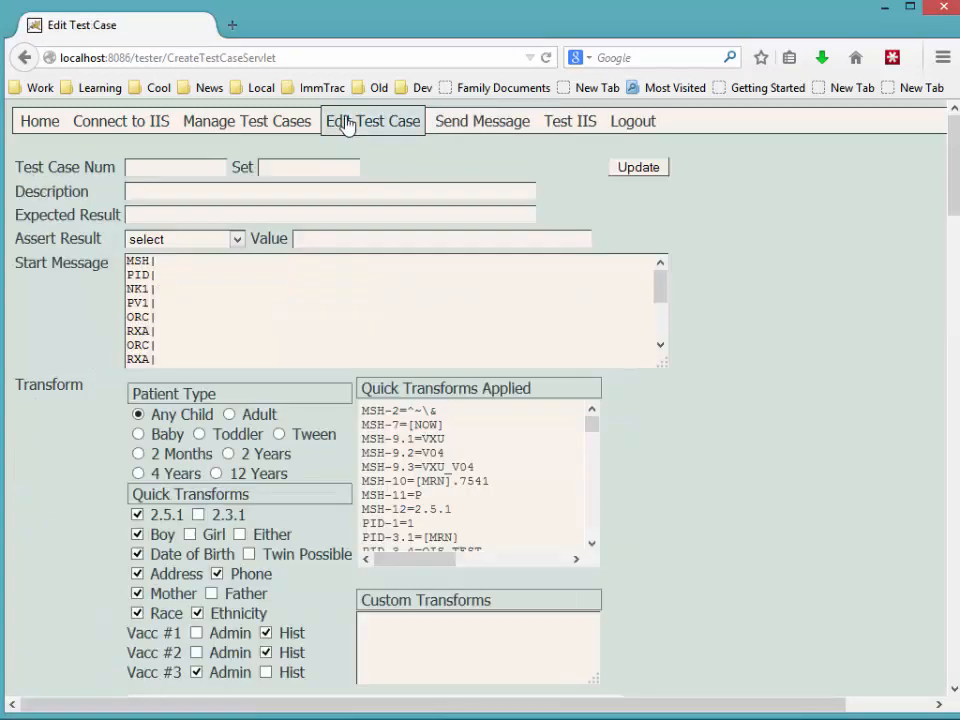
{"action": "scroll", "coordinate": [718, 390], "scroll_direction": "down", "scroll_amount": 4}
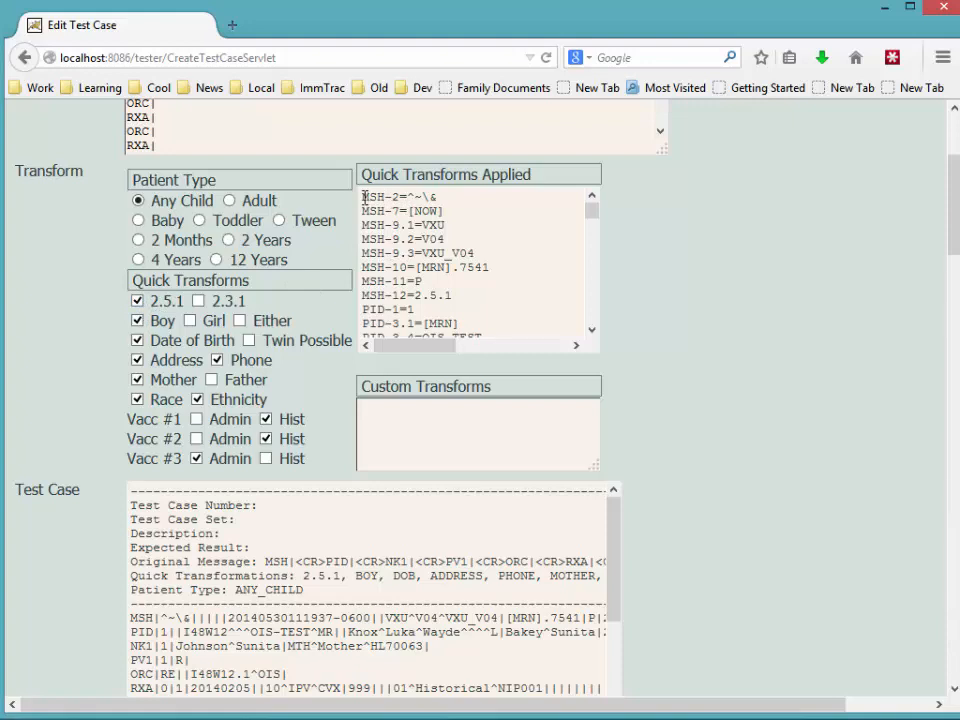
{"action": "left_click_drag", "start_coordinate": [365, 197], "coordinate": [452, 296]}
{"action": "left_click", "coordinate": [409, 297]}
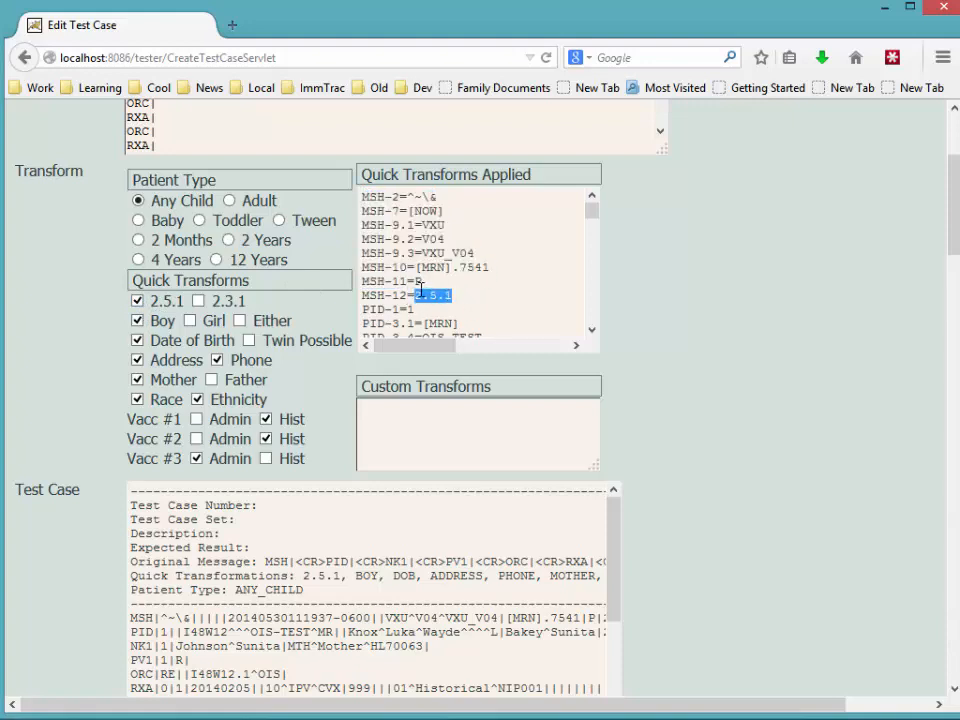
{"action": "double_click", "coordinate": [419, 283]}
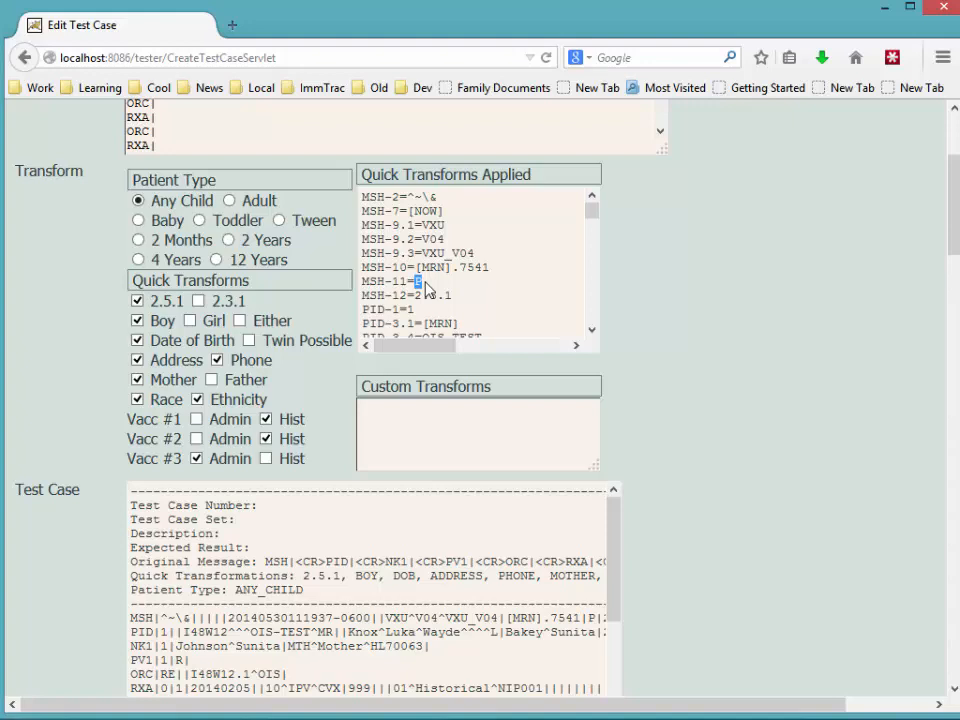
Enter the custom transform MSH-11=T and update the test case.
{"action": "left_click", "coordinate": [399, 422]}
{"action": "type", "text": "MSH-11=T"}
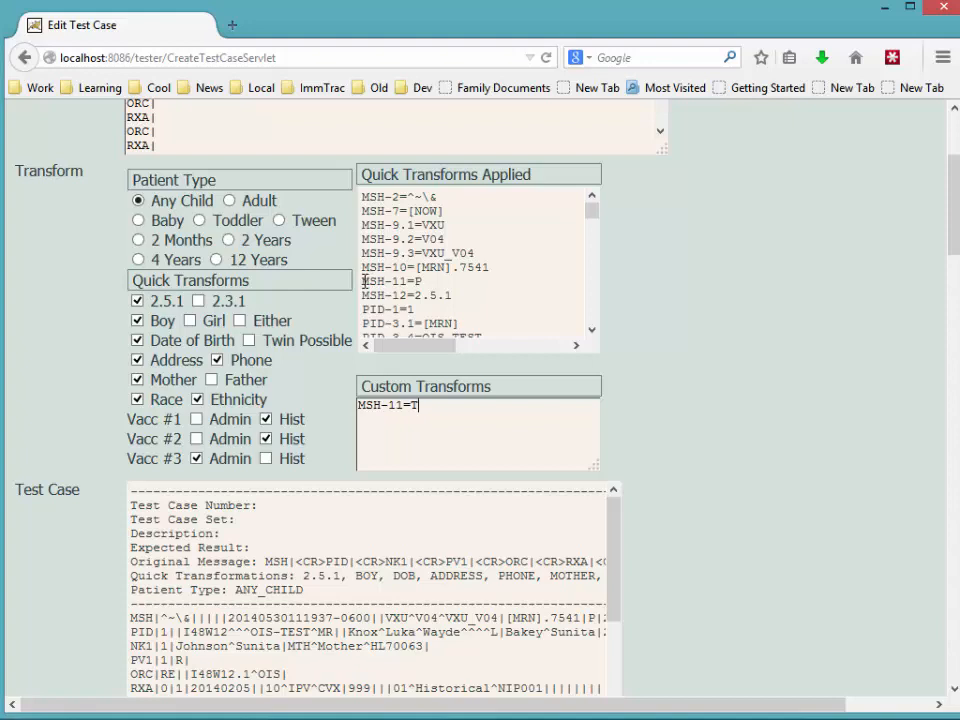
{"action": "left_click_drag", "start_coordinate": [365, 281], "coordinate": [426, 290]}
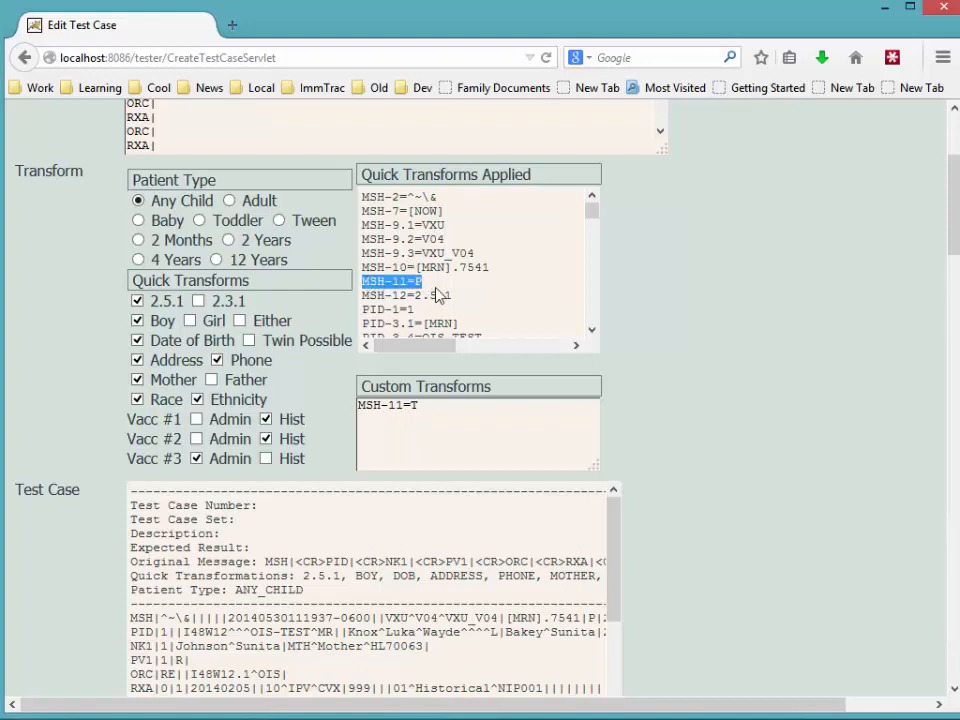
{"action": "left_click", "coordinate": [415, 416]}
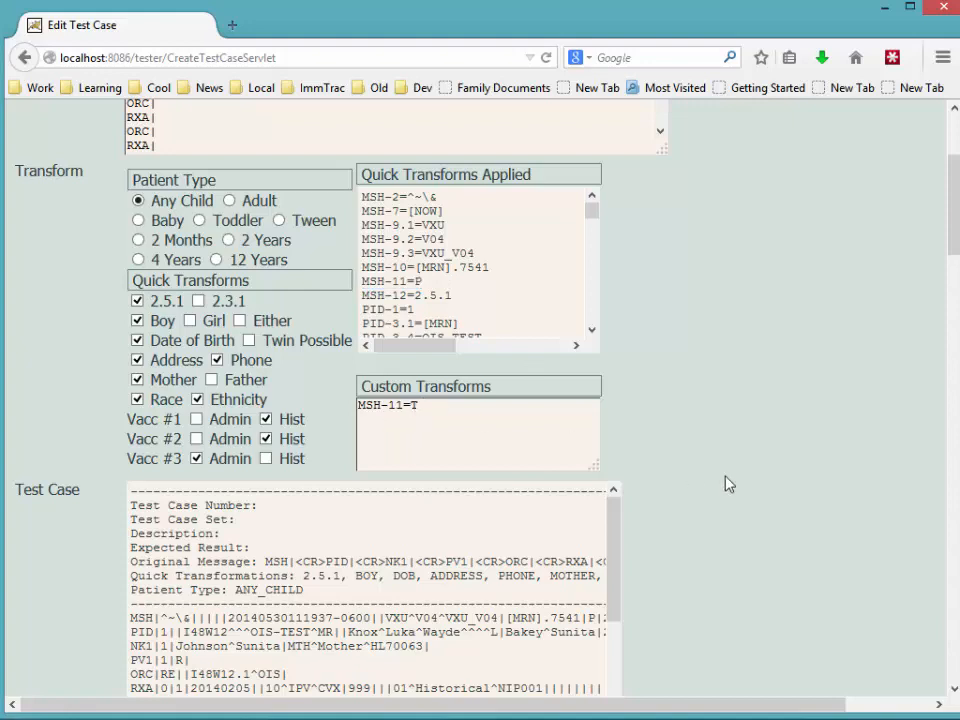
{"action": "scroll", "coordinate": [729, 484], "scroll_direction": "down", "scroll_amount": 4}
{"action": "left_click", "coordinate": [647, 527]}
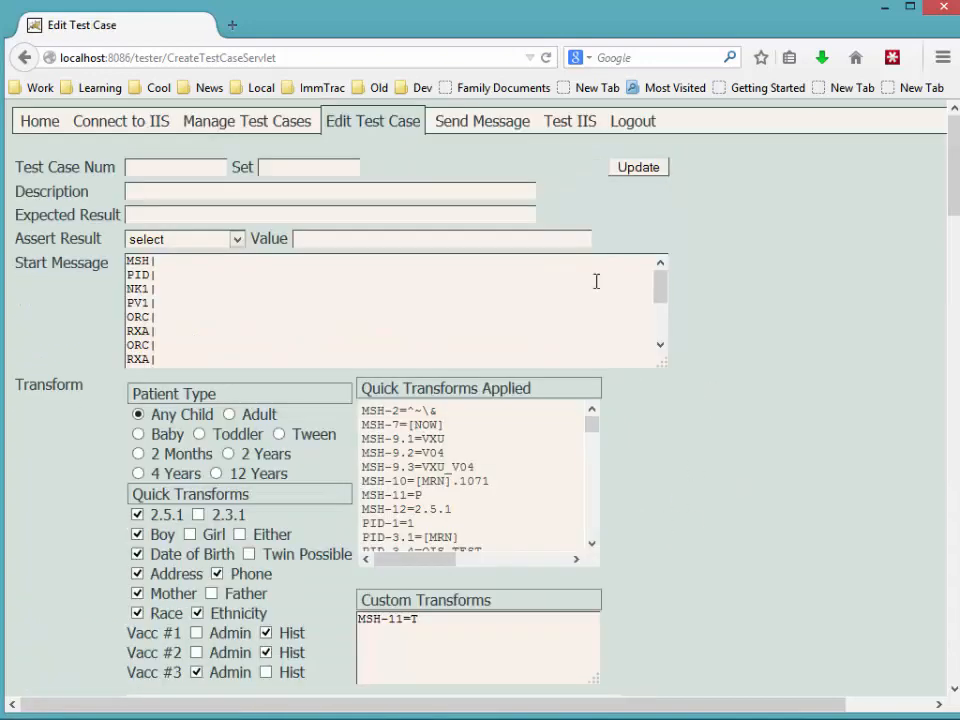
{"action": "left_click", "coordinate": [467, 124]}
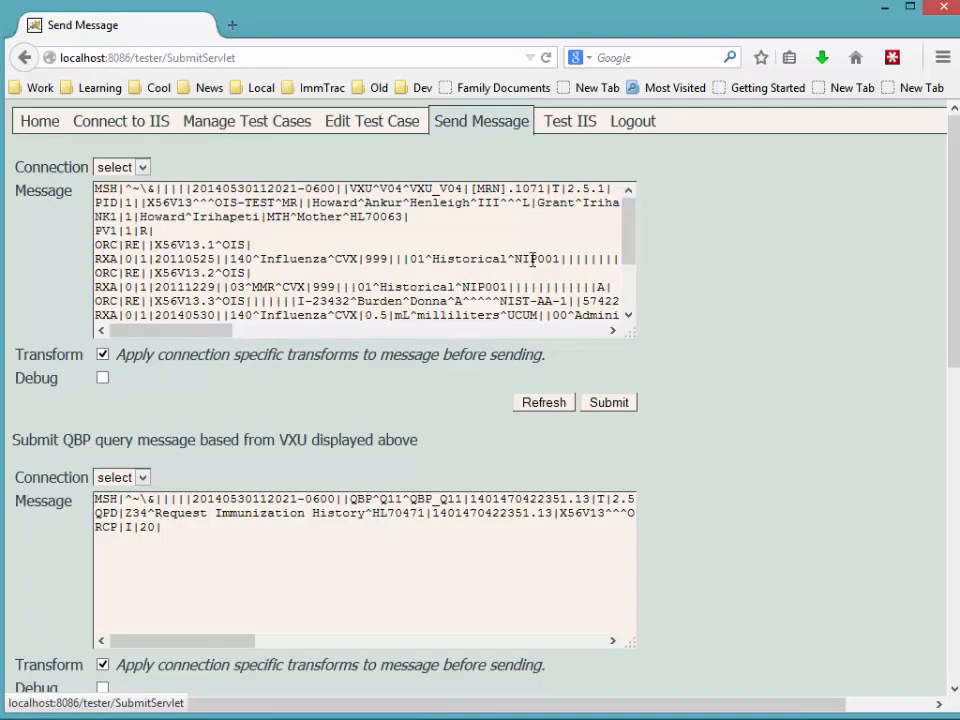
Confirm processing ID T in the message and inspect the [NOW] applied transform.
{"action": "double_click", "coordinate": [554, 188]}
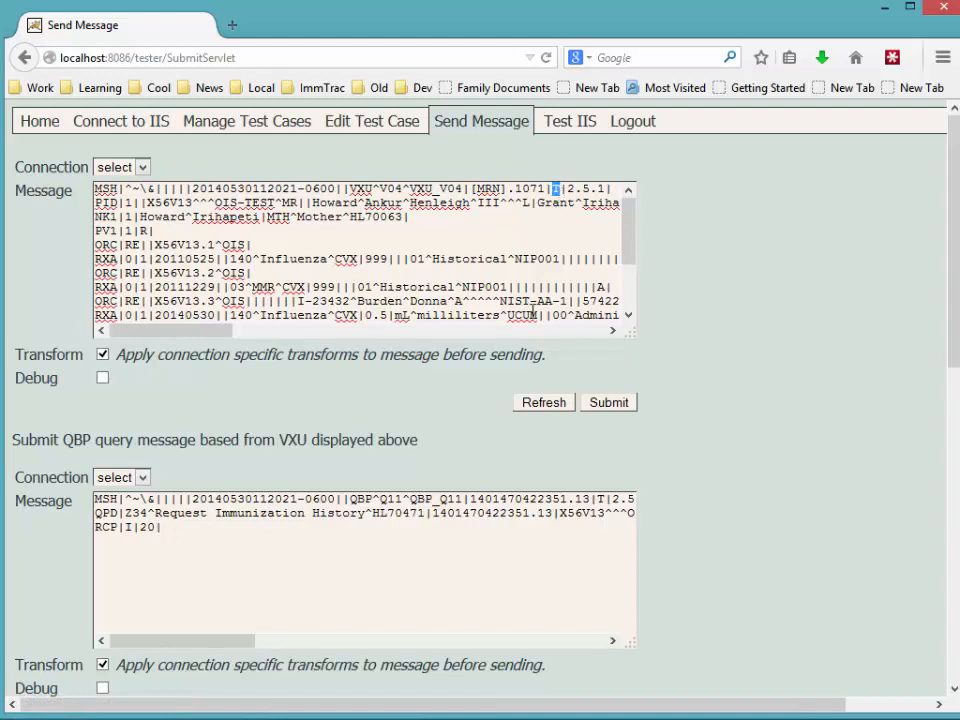
{"action": "left_click", "coordinate": [352, 124]}
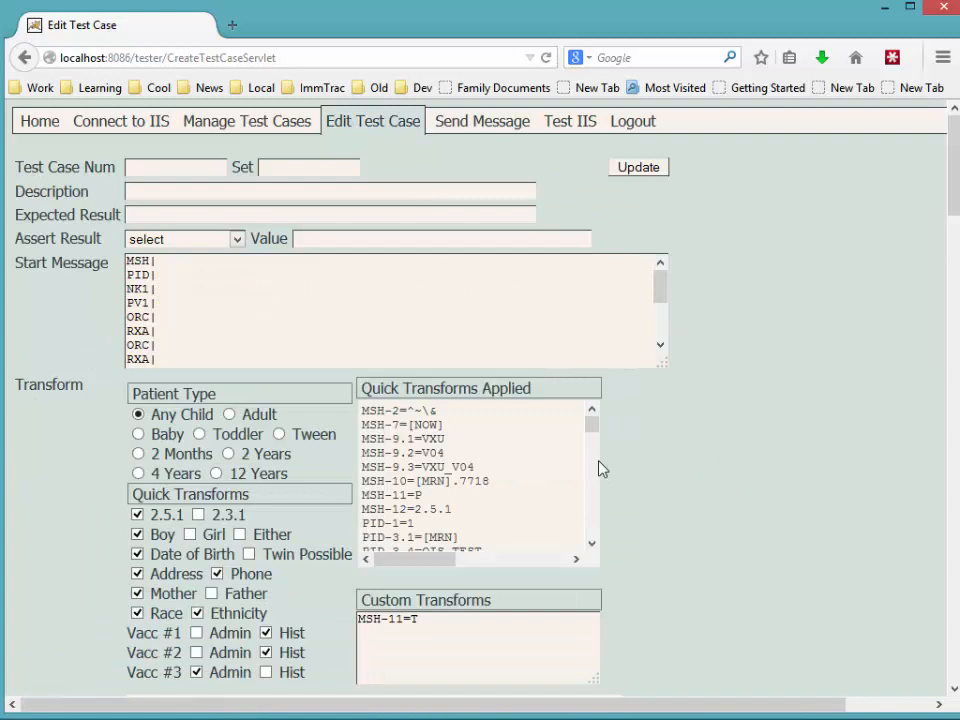
{"action": "left_click_drag", "start_coordinate": [410, 424], "coordinate": [443, 424]}
{"action": "left_click", "coordinate": [415, 428]}
Inspect the MSH timestamp and time-zone offset, then regenerate the message.
{"action": "left_click", "coordinate": [452, 130]}
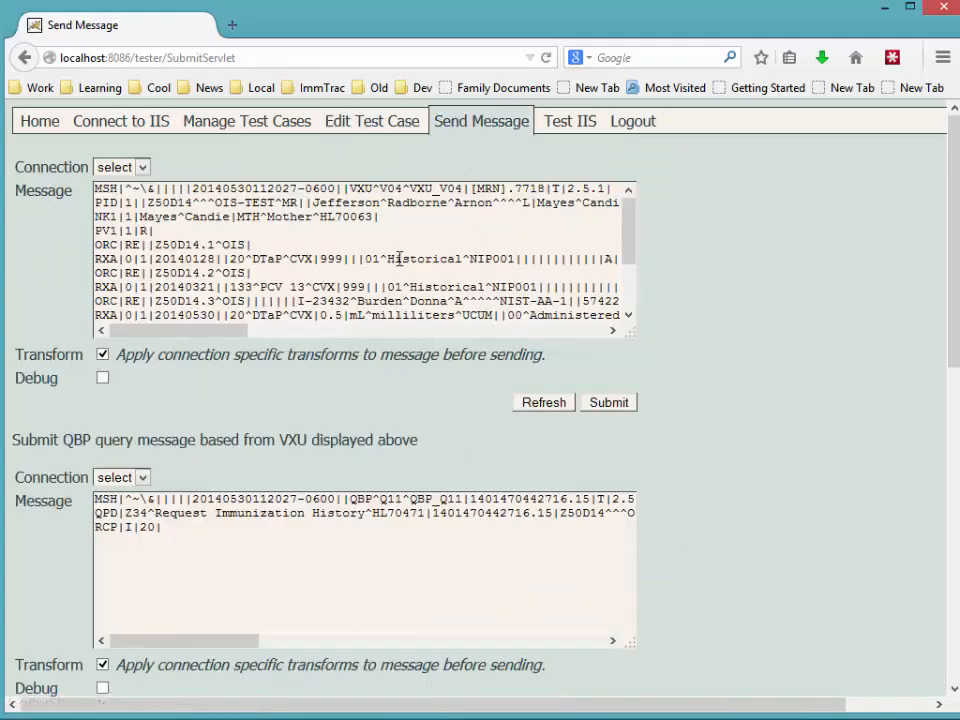
{"action": "left_click_drag", "start_coordinate": [196, 188], "coordinate": [337, 188]}
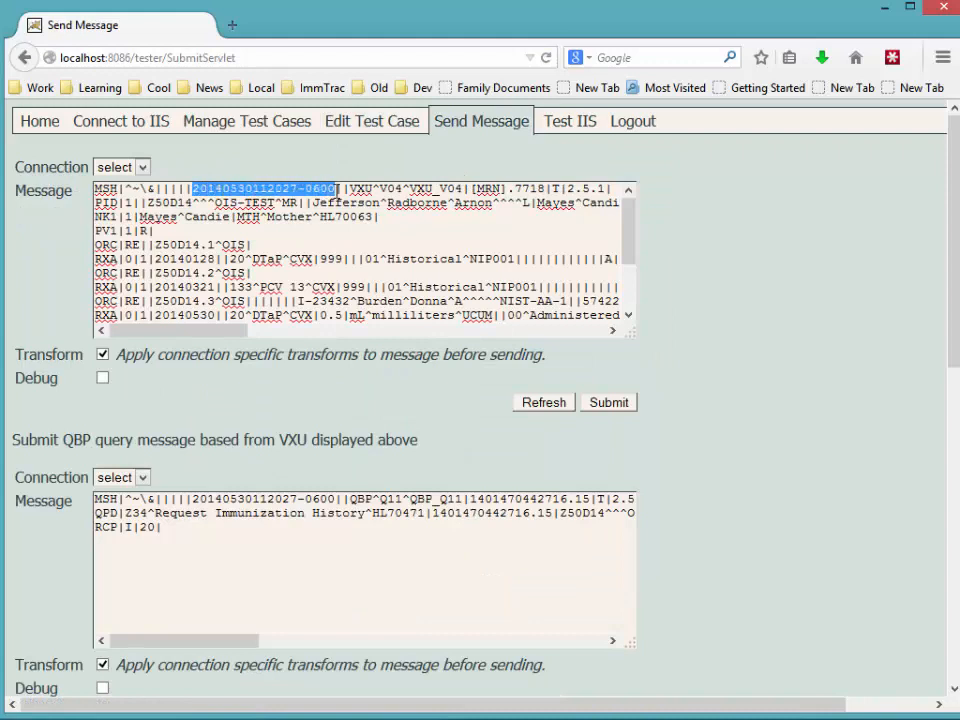
{"action": "left_click", "coordinate": [240, 188]}
{"action": "left_click_drag", "start_coordinate": [240, 189], "coordinate": [256, 189]}
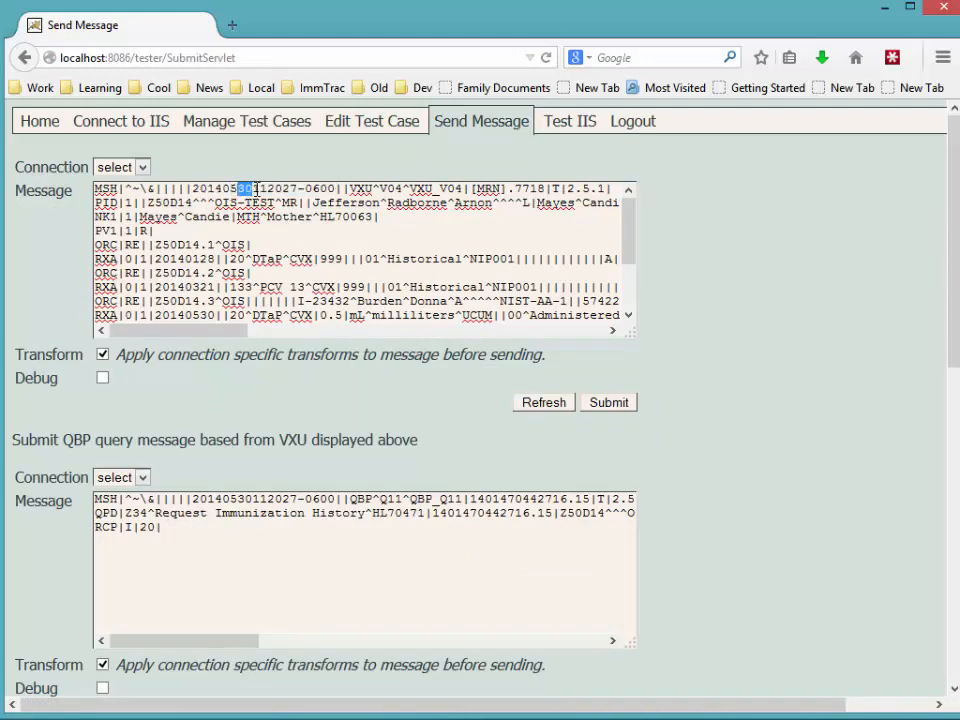
{"action": "double_click", "coordinate": [258, 189]}
{"action": "left_click", "coordinate": [277, 190]}
{"action": "left_click_drag", "start_coordinate": [304, 189], "coordinate": [337, 189]}
{"action": "left_click", "coordinate": [472, 121]}
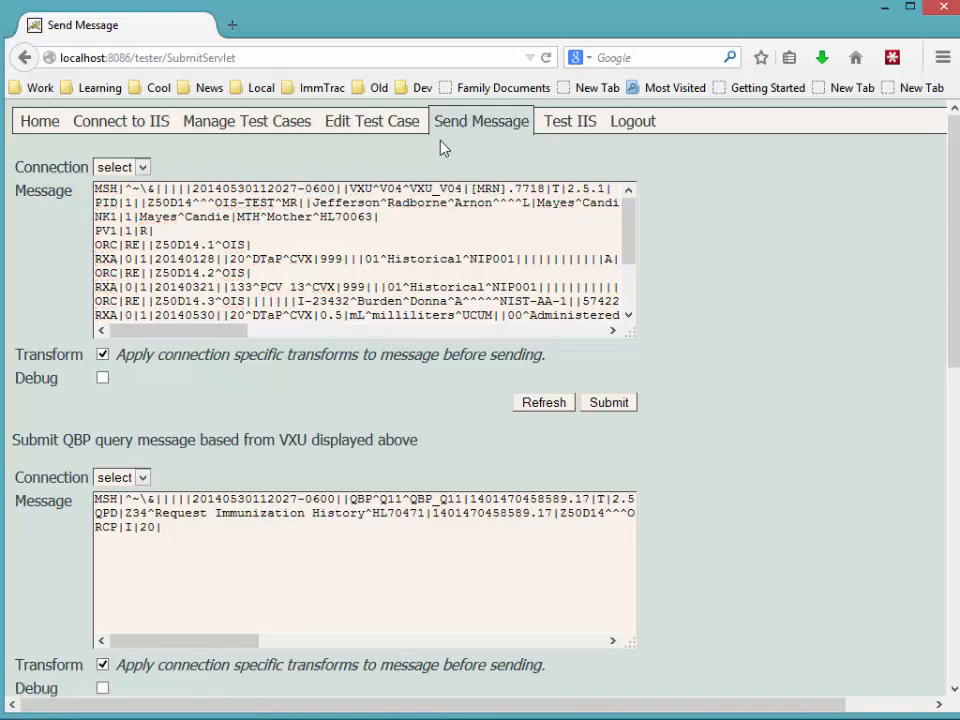
Return to the Edit Test Case form and scroll down to its summary.
{"action": "left_click", "coordinate": [365, 127]}
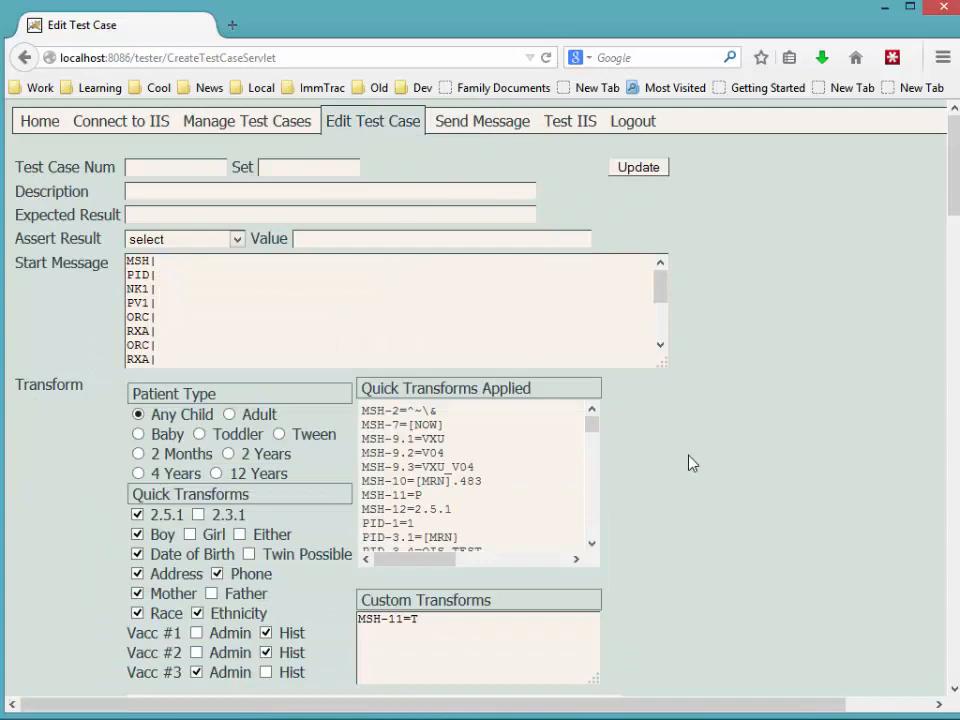
{"action": "left_click", "coordinate": [476, 128]}
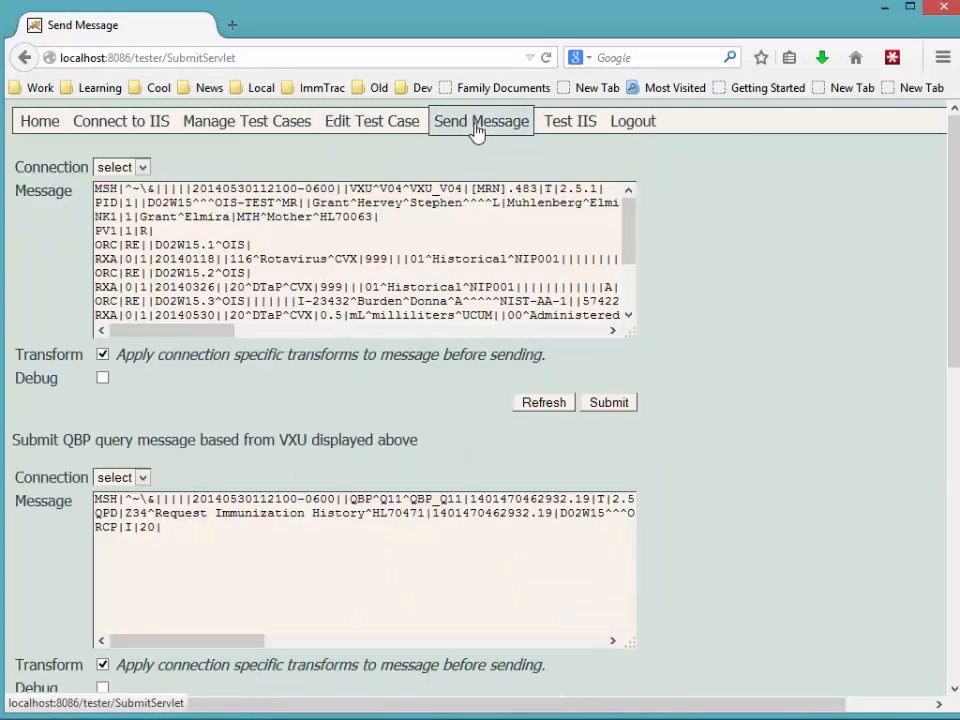
{"action": "left_click", "coordinate": [418, 121]}
{"action": "scroll", "coordinate": [718, 469], "scroll_direction": "down", "scroll_amount": 3}
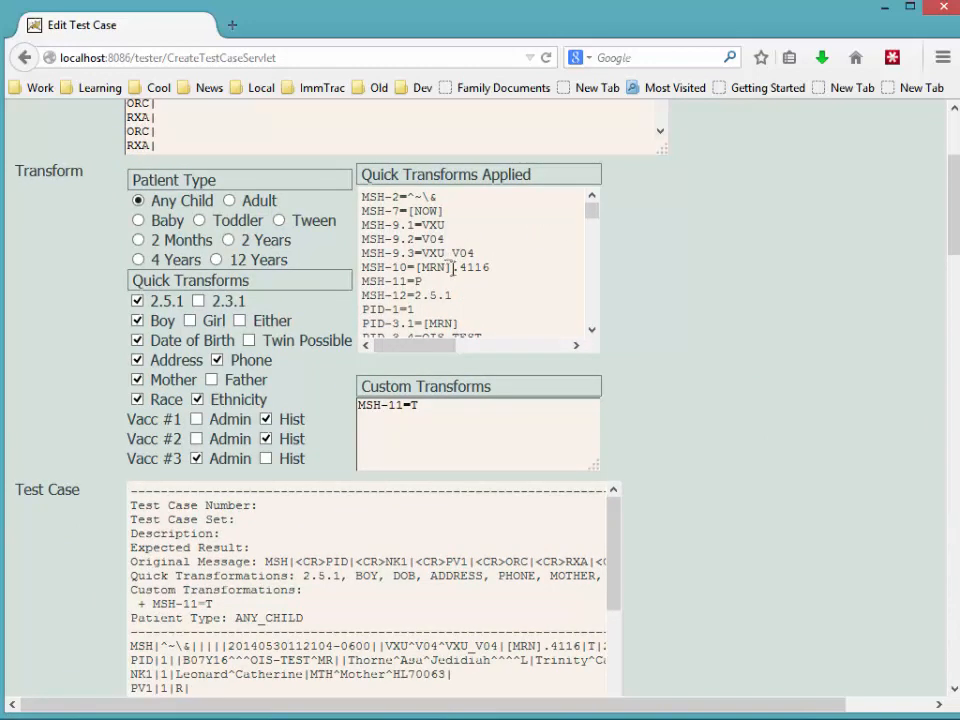
Replace the MSH-11=T custom transform with a copy of RXA#2-1=0.
{"action": "left_click_drag", "start_coordinate": [594, 212], "coordinate": [594, 233]}
{"action": "scroll", "coordinate": [461, 326], "scroll_direction": "up", "scroll_amount": 3}
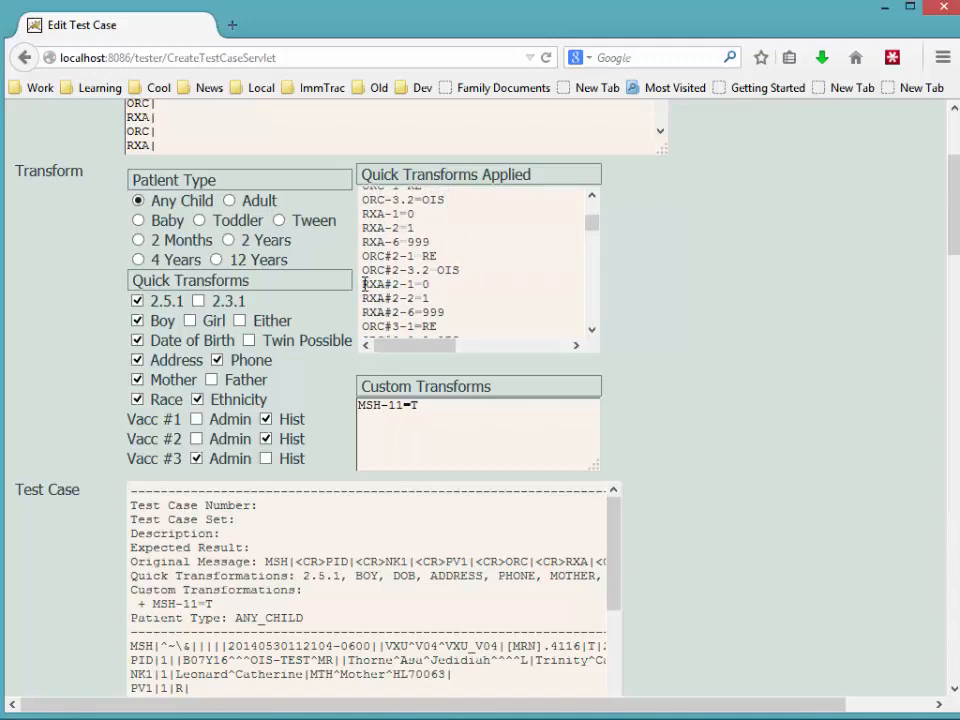
{"action": "left_click_drag", "start_coordinate": [364, 284], "coordinate": [445, 290]}
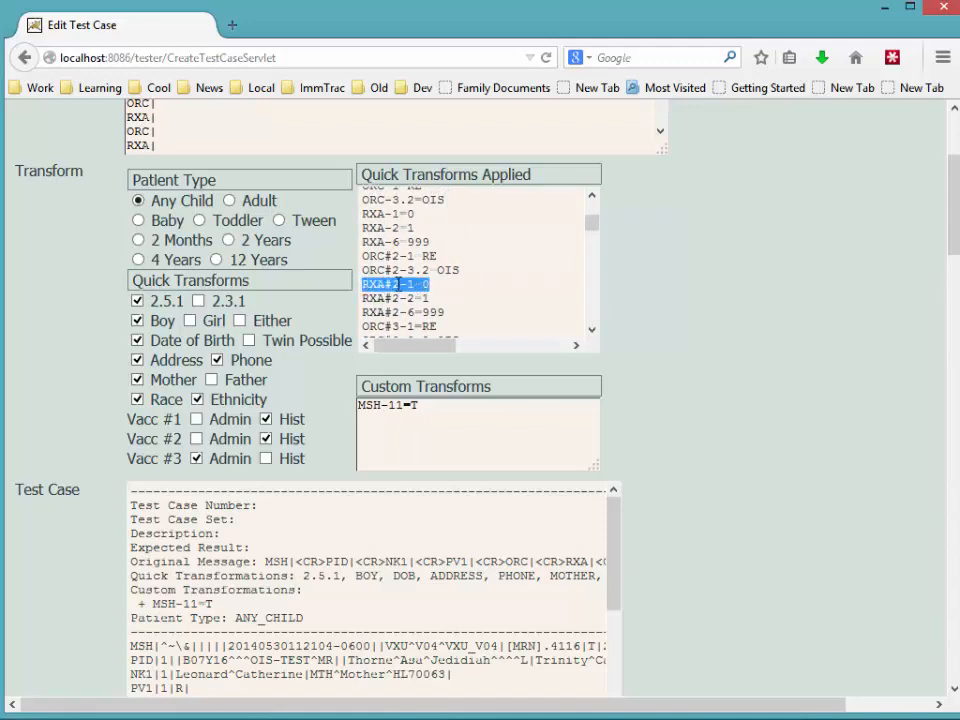
{"action": "right_click", "coordinate": [426, 287]}
{"action": "left_click", "coordinate": [440, 300]}
{"action": "left_click_drag", "start_coordinate": [403, 418], "coordinate": [336, 399]}
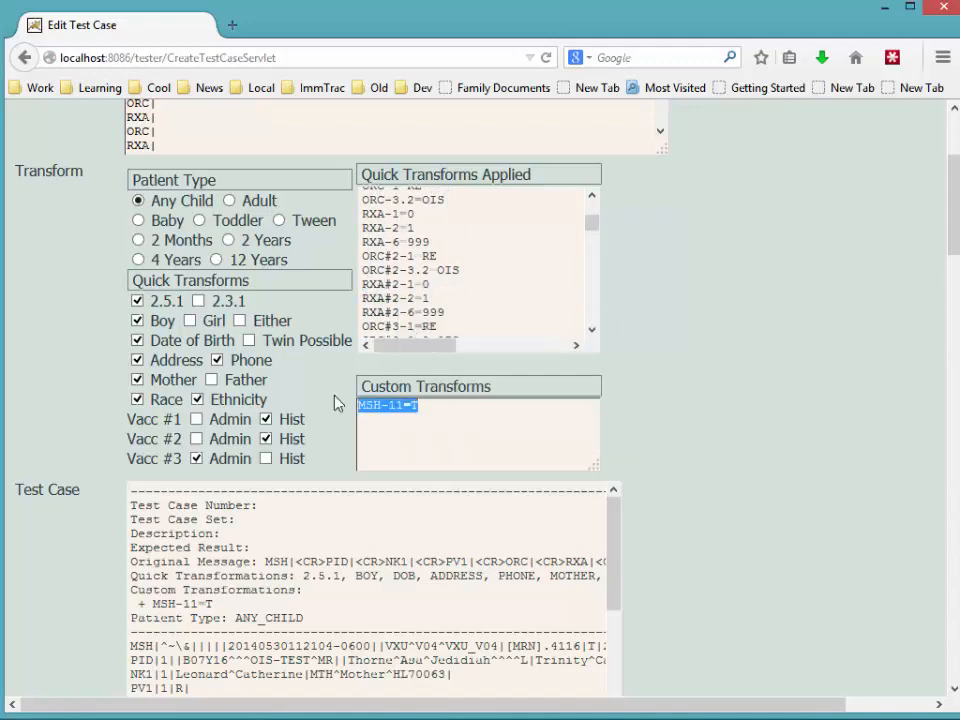
{"action": "key", "text": "ctrl+v"}
Change the transform value to Hello! and update the test case.
{"action": "left_click", "coordinate": [408, 413]}
{"action": "left_click", "coordinate": [492, 405]}
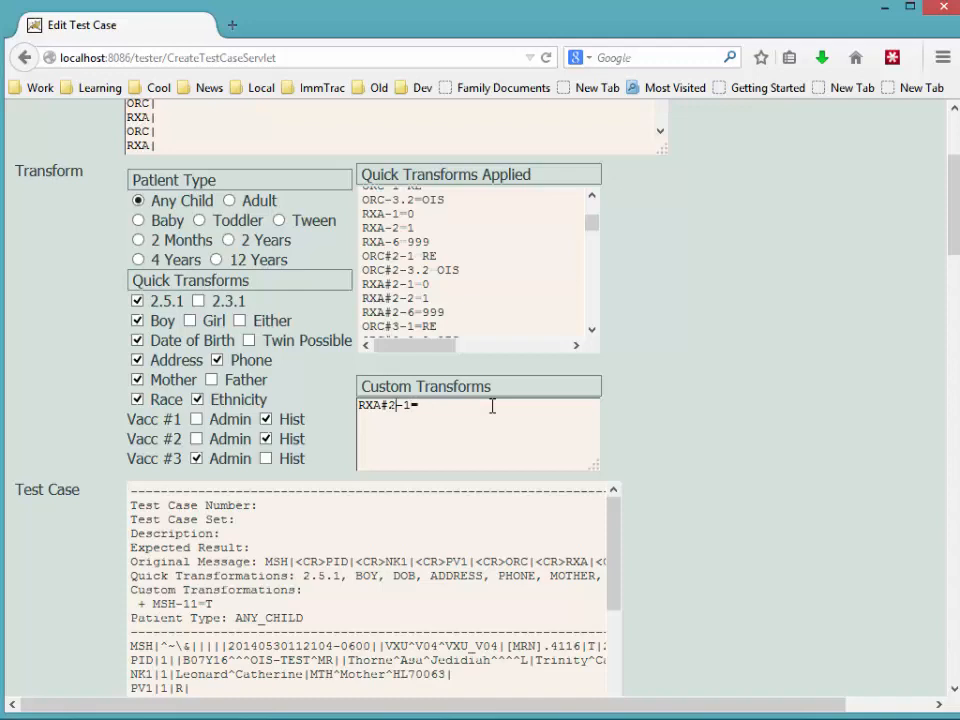
{"action": "type", "text": "Hello!"}
{"action": "scroll", "coordinate": [695, 421], "scroll_direction": "down", "scroll_amount": 4}
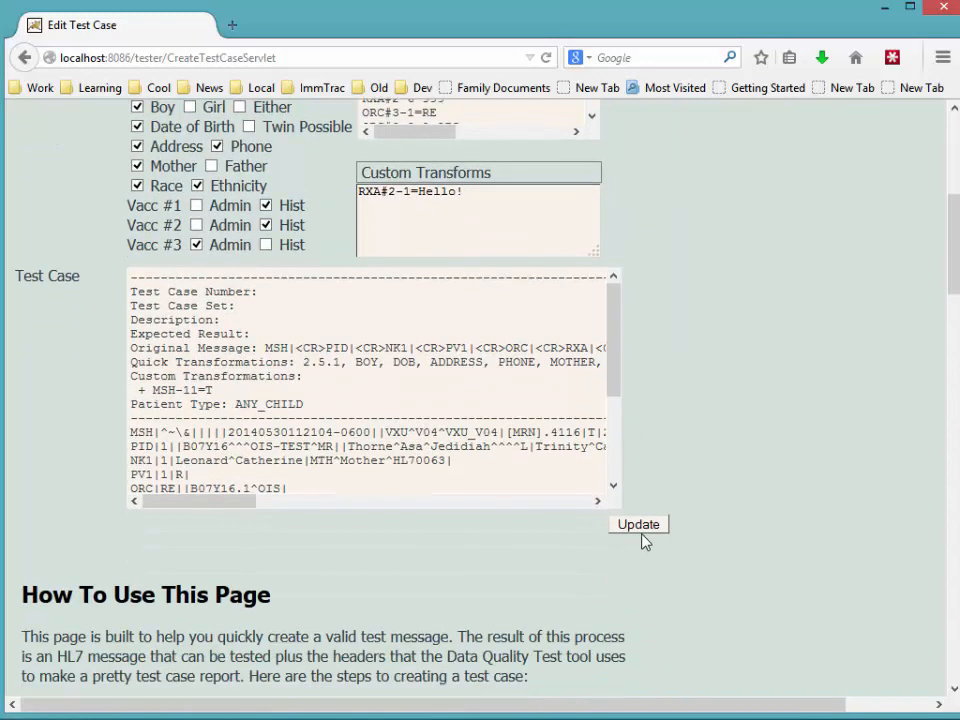
{"action": "left_click", "coordinate": [641, 526]}
Inspect the regenerated VXU's RXA lines to confirm the second RXA begins with Hello!
{"action": "left_click", "coordinate": [456, 130]}
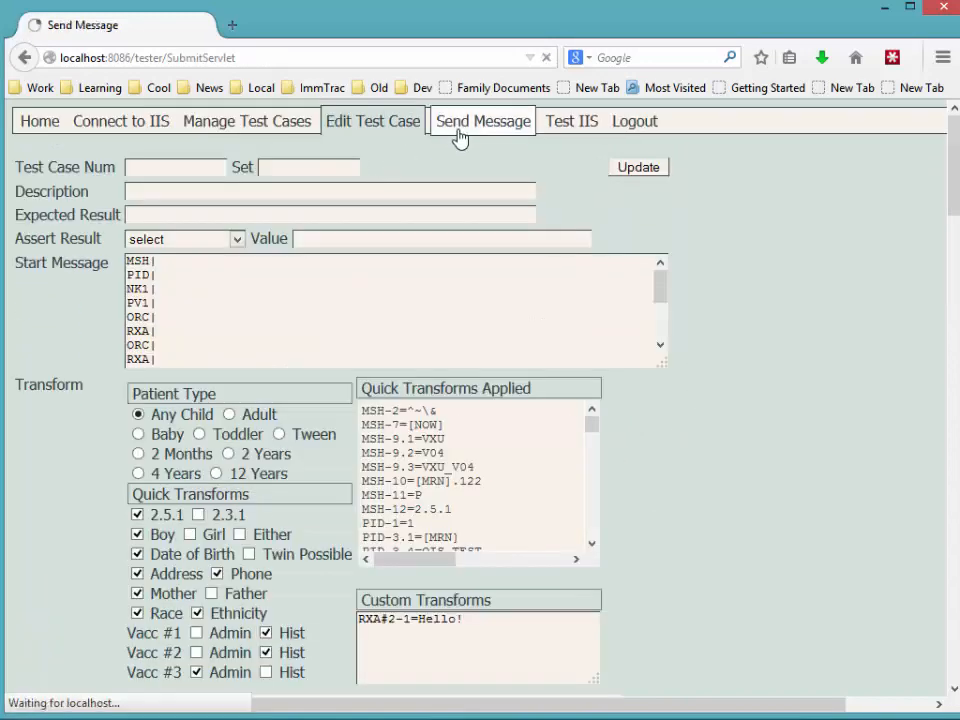
{"action": "left_click_drag", "start_coordinate": [109, 258], "coordinate": [169, 288]}
{"action": "left_click", "coordinate": [173, 287]}
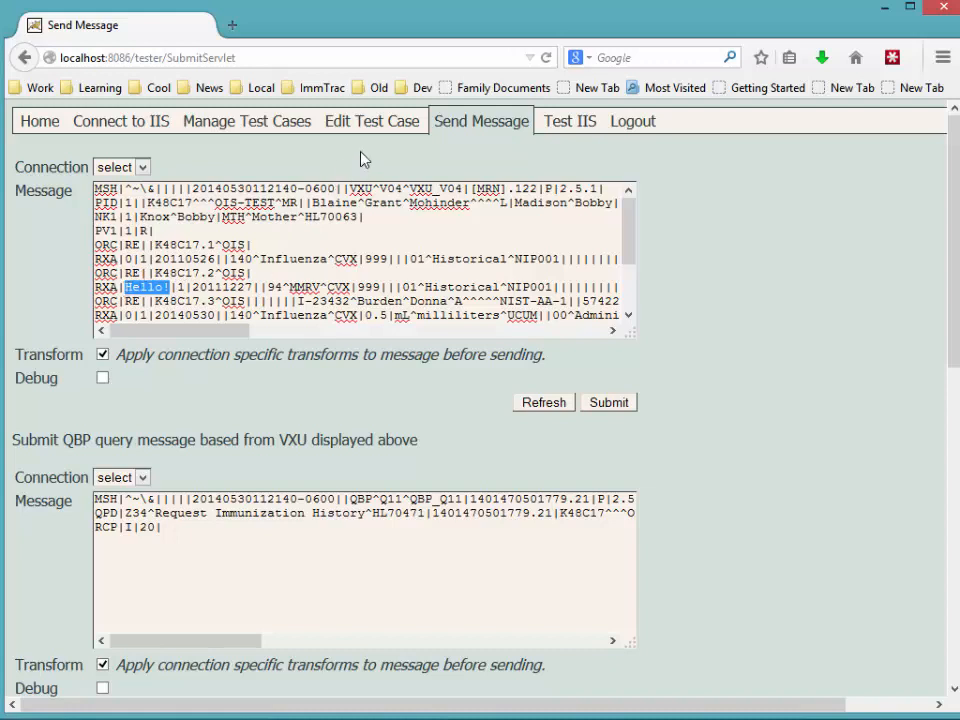
Replace the RXA#2-1=Hello! custom transform with PID-5.1=, save, and regenerate the message.
{"action": "left_click", "coordinate": [375, 122]}
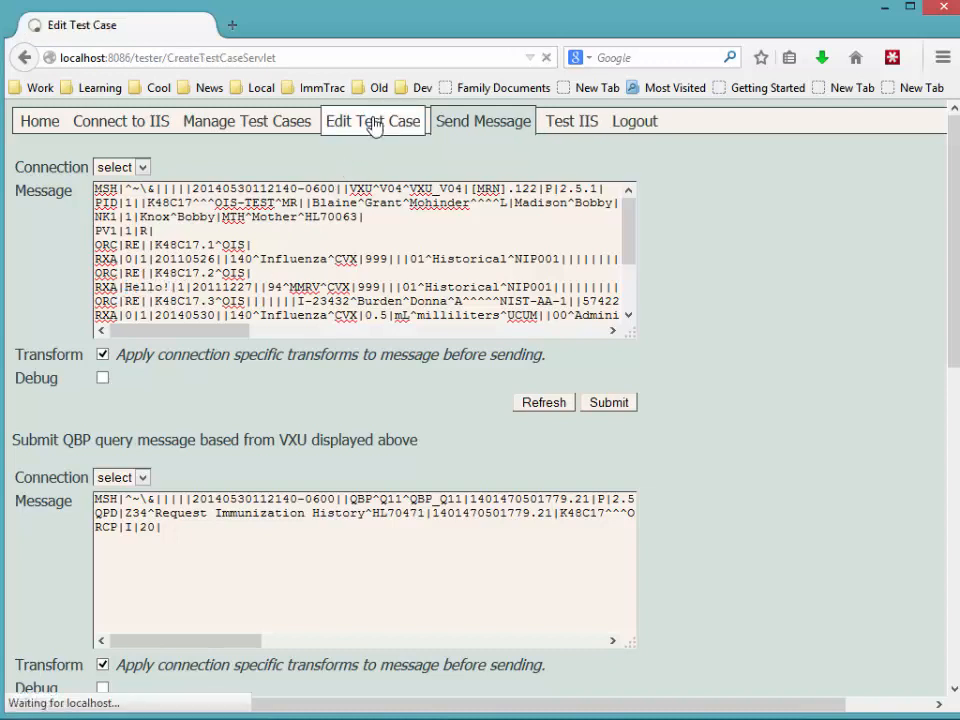
{"action": "left_click_drag", "start_coordinate": [514, 628], "coordinate": [257, 603]}
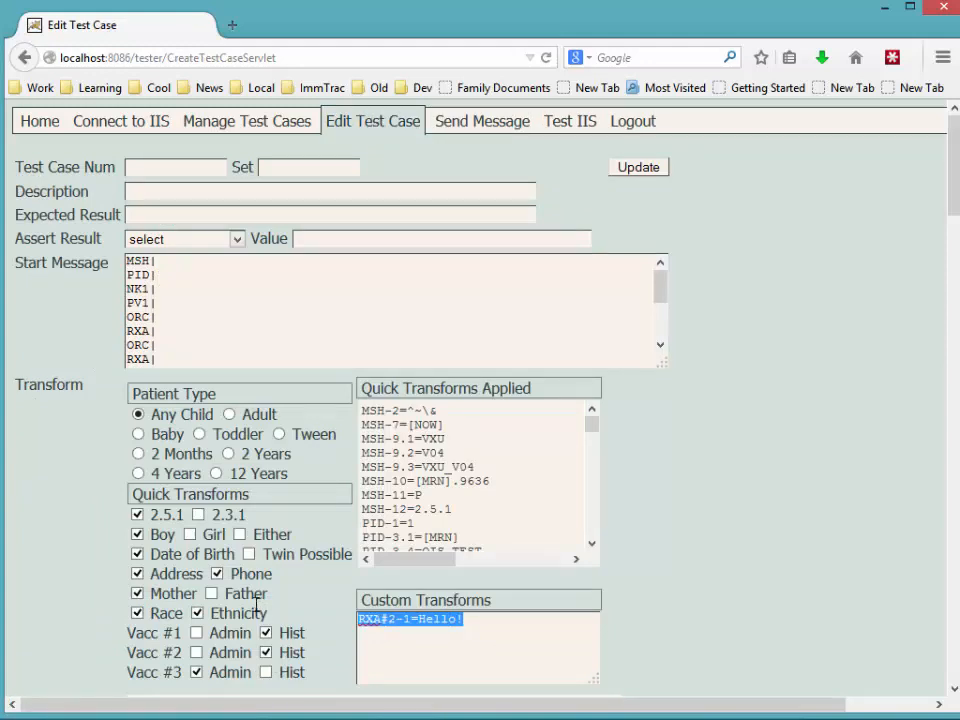
{"action": "type", "text": "PID-5.1="}
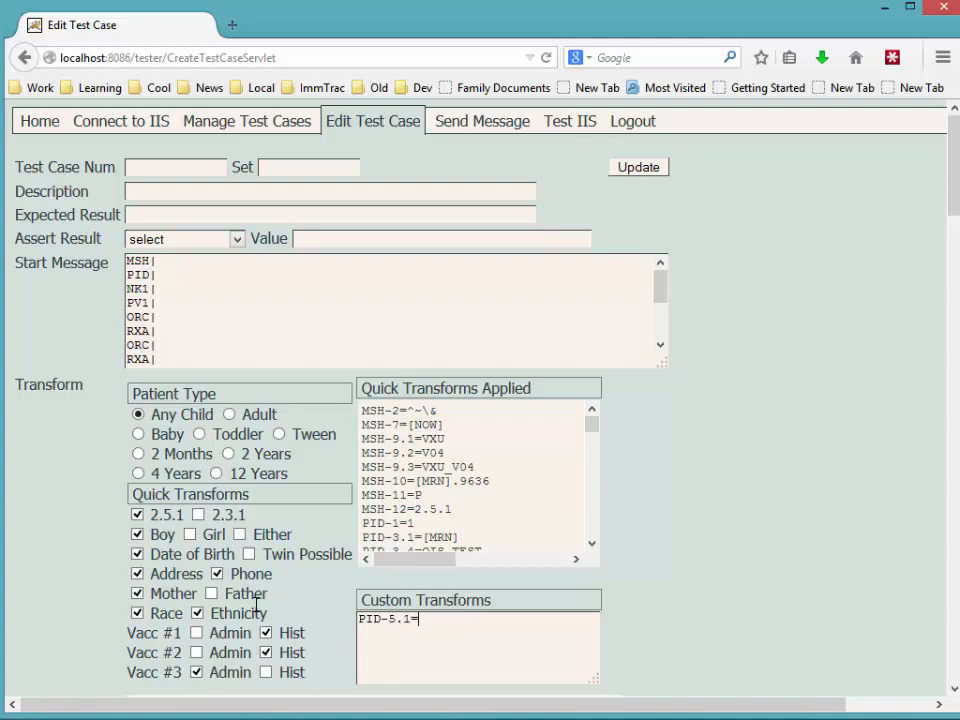
{"action": "scroll", "coordinate": [660, 616], "scroll_direction": "down", "scroll_amount": 7}
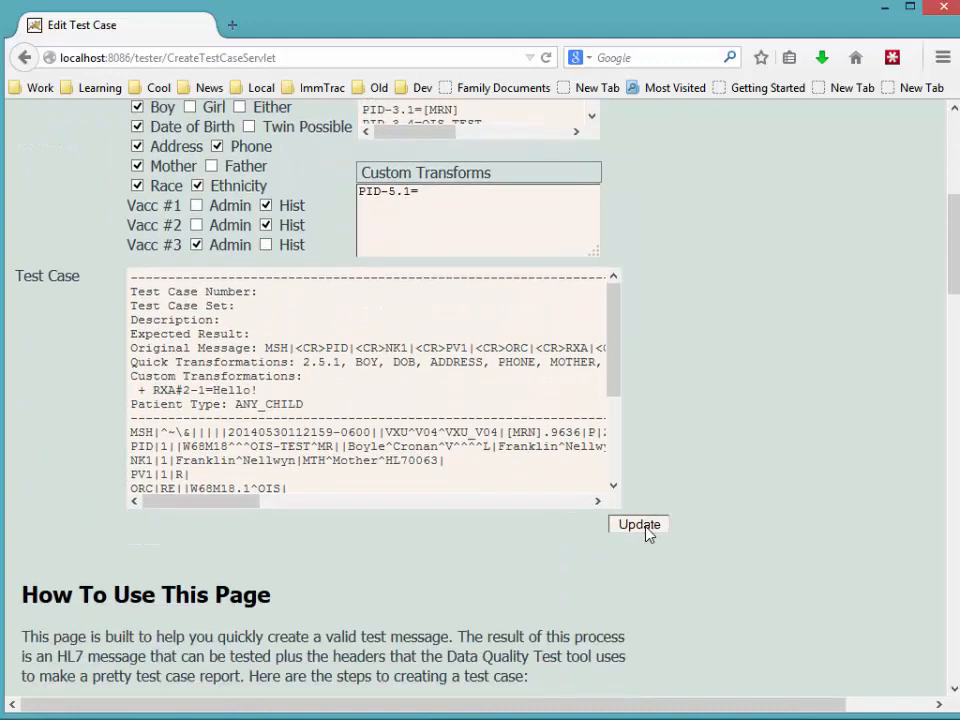
{"action": "left_click", "coordinate": [647, 534]}
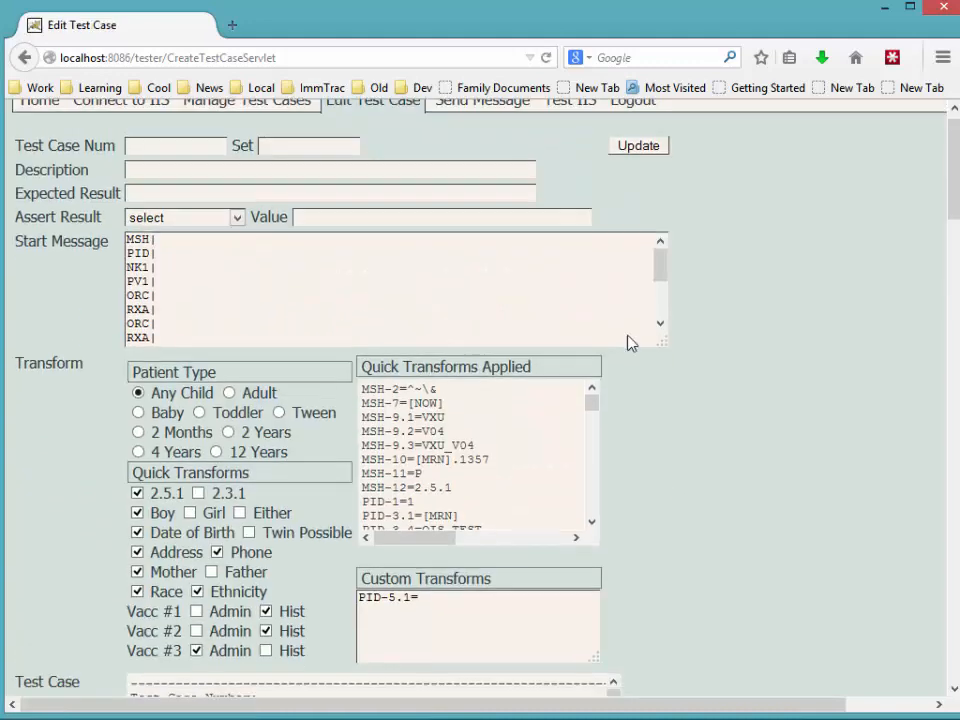
{"action": "scroll", "coordinate": [527, 281], "scroll_direction": "down", "scroll_amount": 2}
{"action": "scroll", "coordinate": [476, 122], "scroll_direction": "up", "scroll_amount": 2}
{"action": "left_click", "coordinate": [477, 122]}
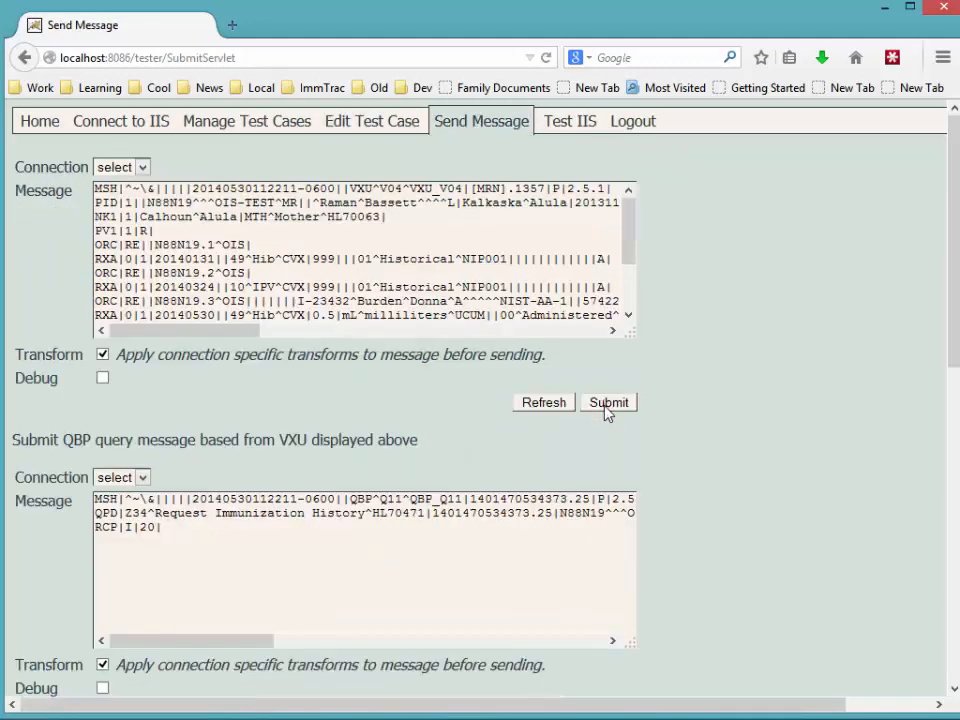
Switch the IIS connection account to DQA Test.
{"action": "left_click", "coordinate": [117, 128]}
{"action": "left_click", "coordinate": [187, 231]}
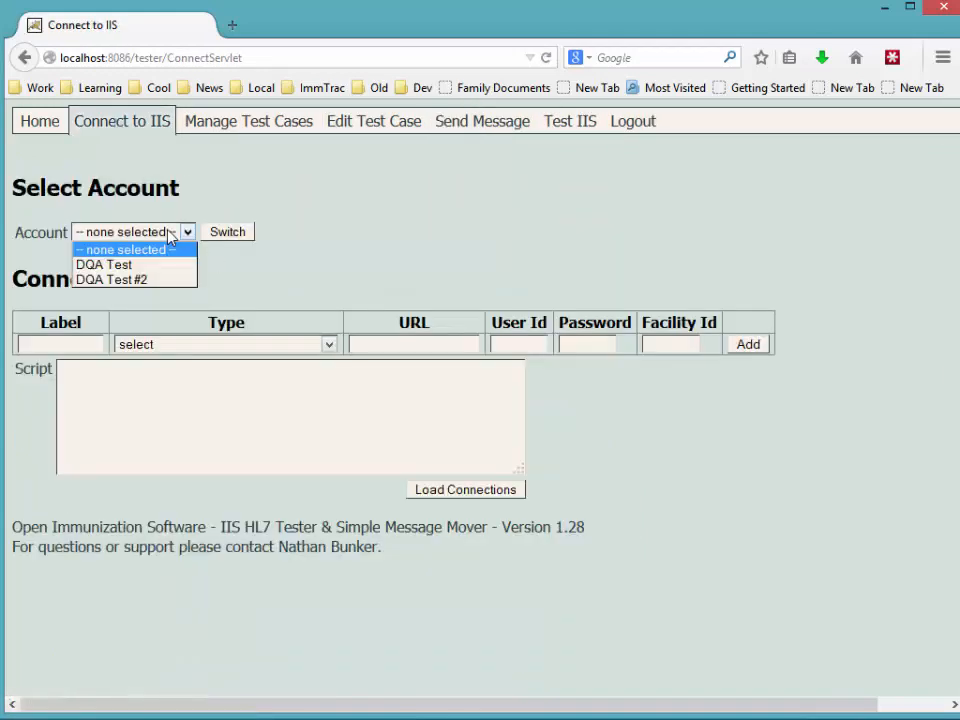
{"action": "left_click", "coordinate": [113, 265]}
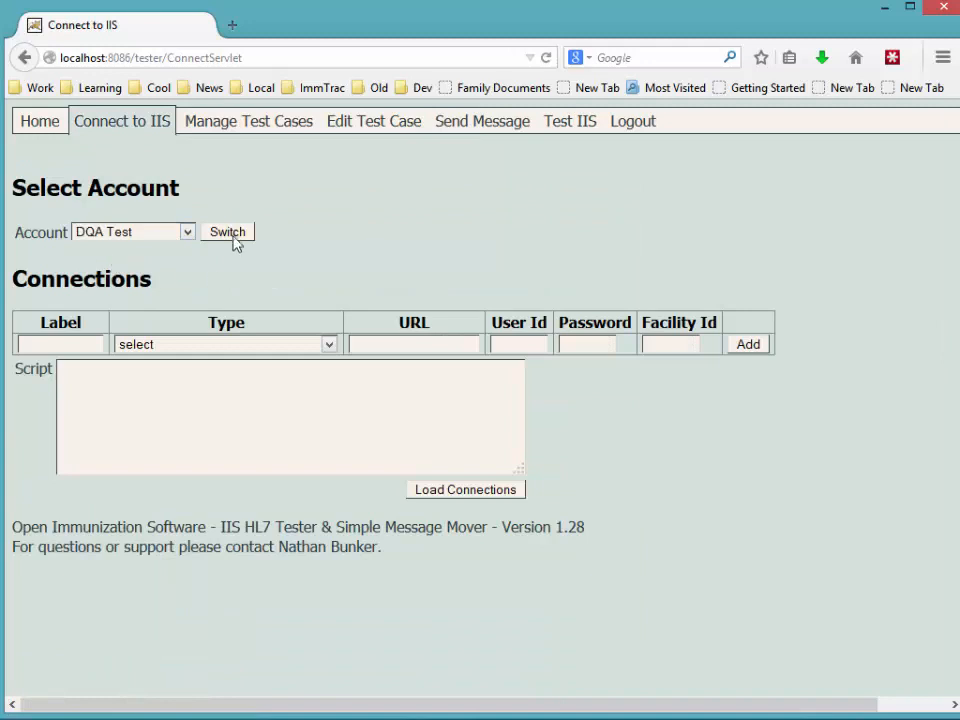
{"action": "left_click", "coordinate": [232, 235]}
Submit the message to DQA Test and highlight the missing patient last name errors.
{"action": "left_click", "coordinate": [478, 123]}
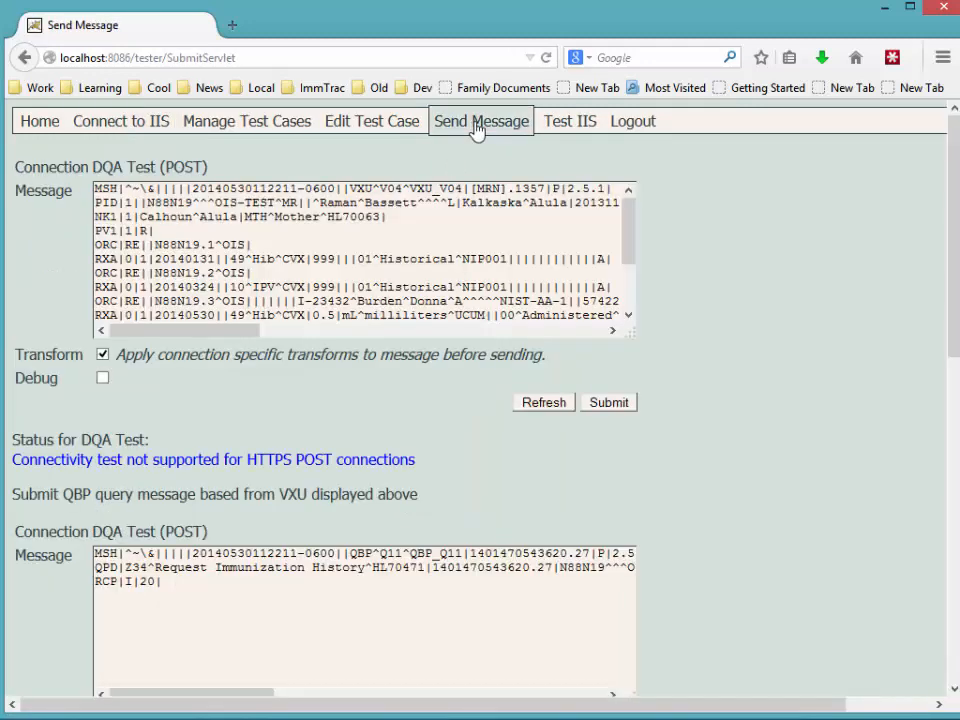
{"action": "left_click_drag", "start_coordinate": [99, 169], "coordinate": [208, 168]}
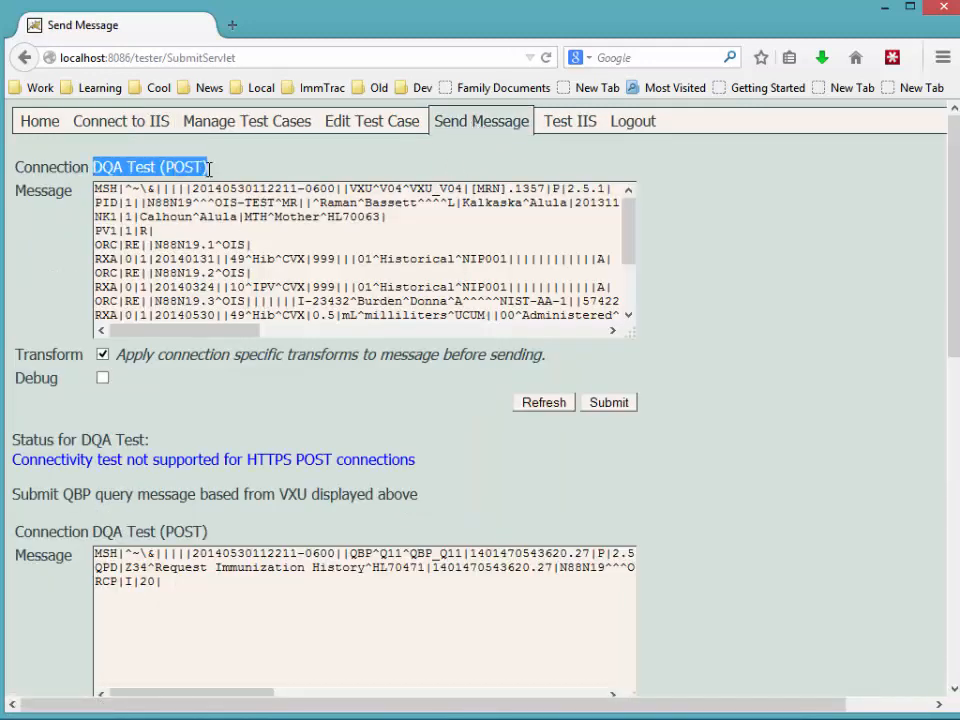
{"action": "left_click", "coordinate": [620, 405]}
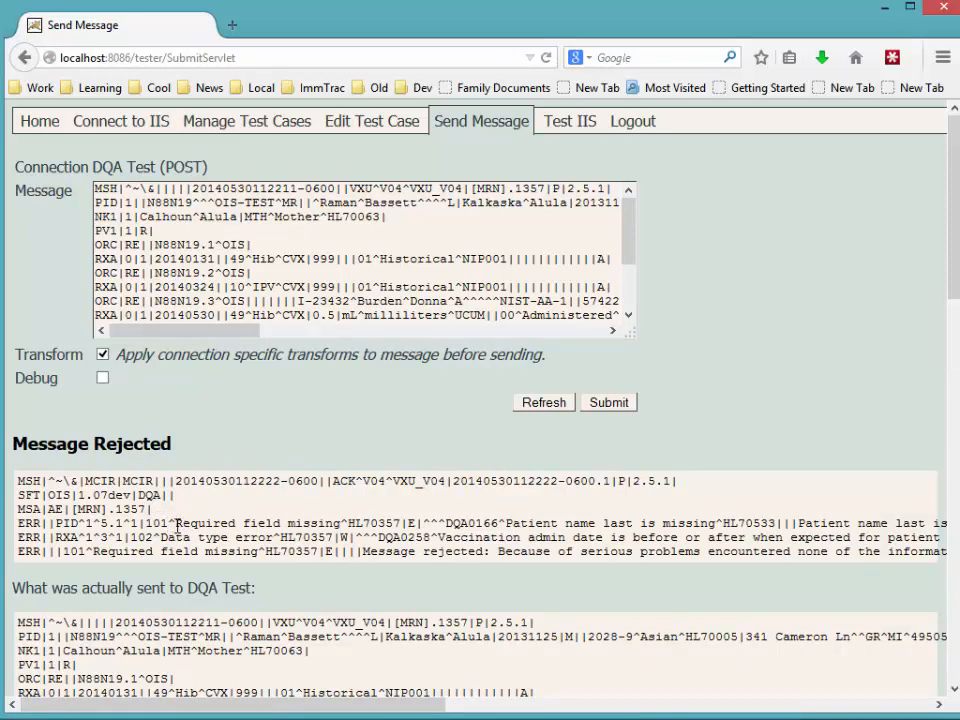
{"action": "left_click_drag", "start_coordinate": [175, 523], "coordinate": [349, 537]}
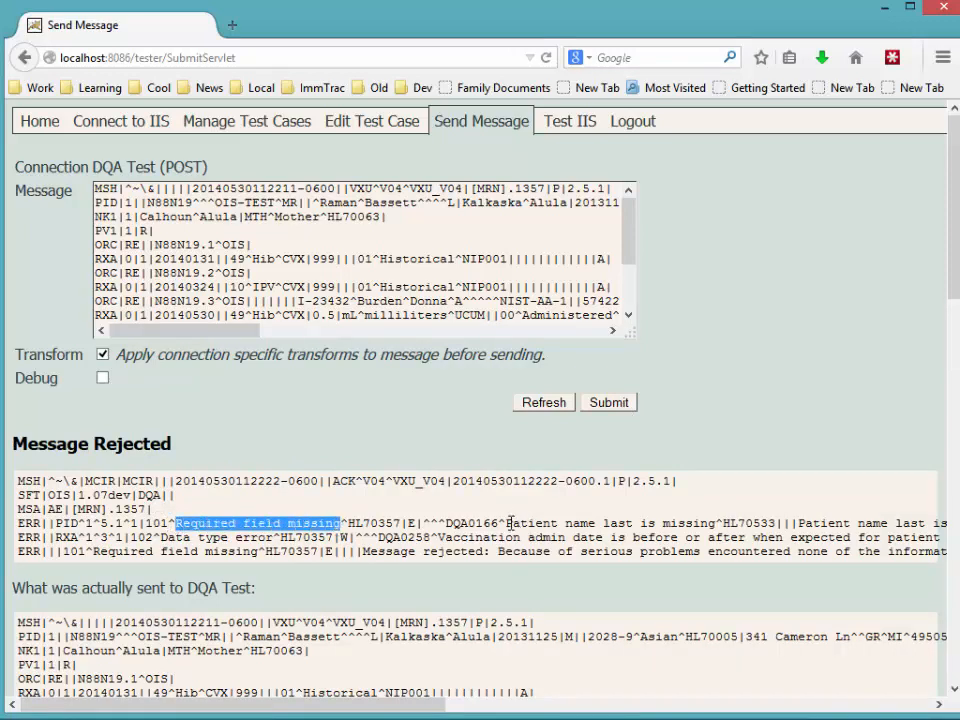
{"action": "left_click_drag", "start_coordinate": [506, 523], "coordinate": [722, 525]}
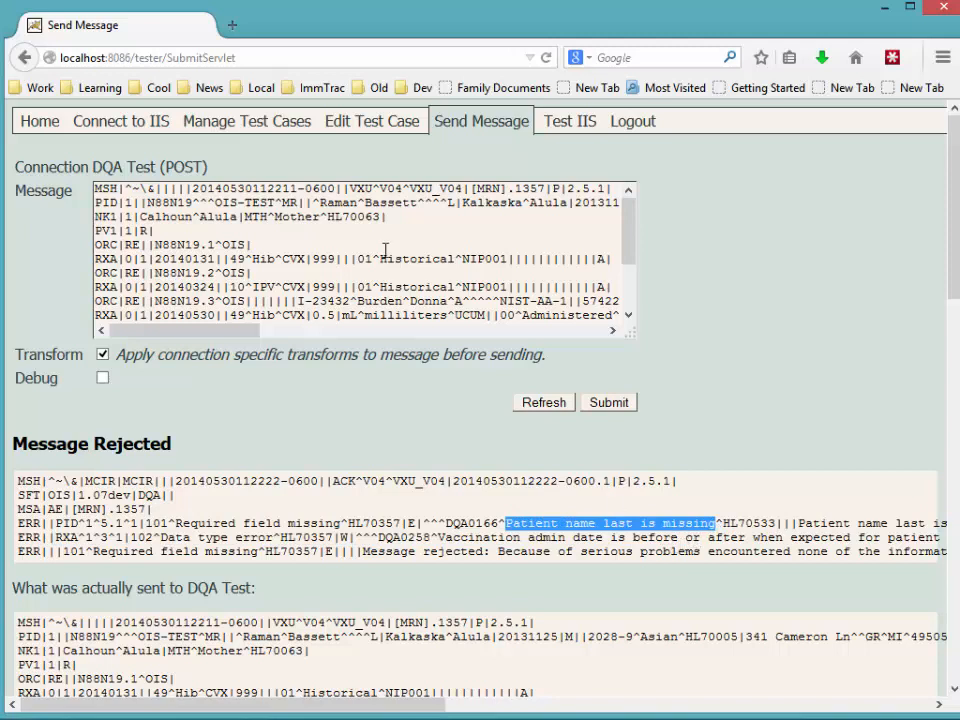
Return to Edit Test Case and review the PID-5.1= custom transform.
{"action": "left_click", "coordinate": [358, 124]}
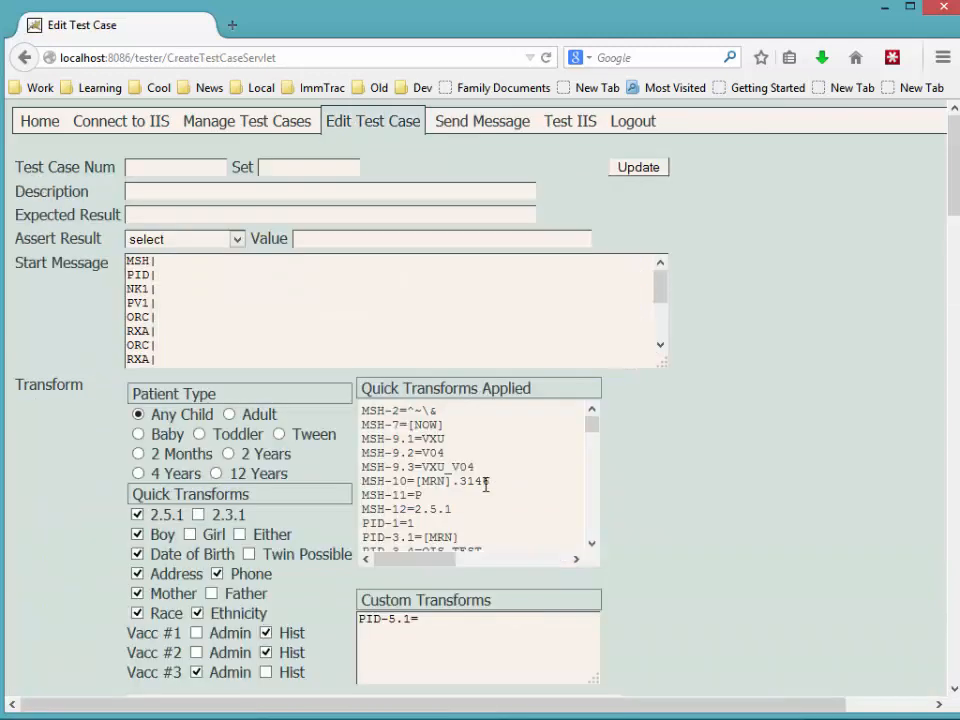
{"action": "left_click_drag", "start_coordinate": [437, 618], "coordinate": [345, 617]}
{"action": "left_click", "coordinate": [447, 627]}
Save test case 1 with description 'Test to see if patient first name is properly required' and result 'Message should be rejected'.
{"action": "left_click", "coordinate": [204, 164]}
{"action": "type", "text": "1"}
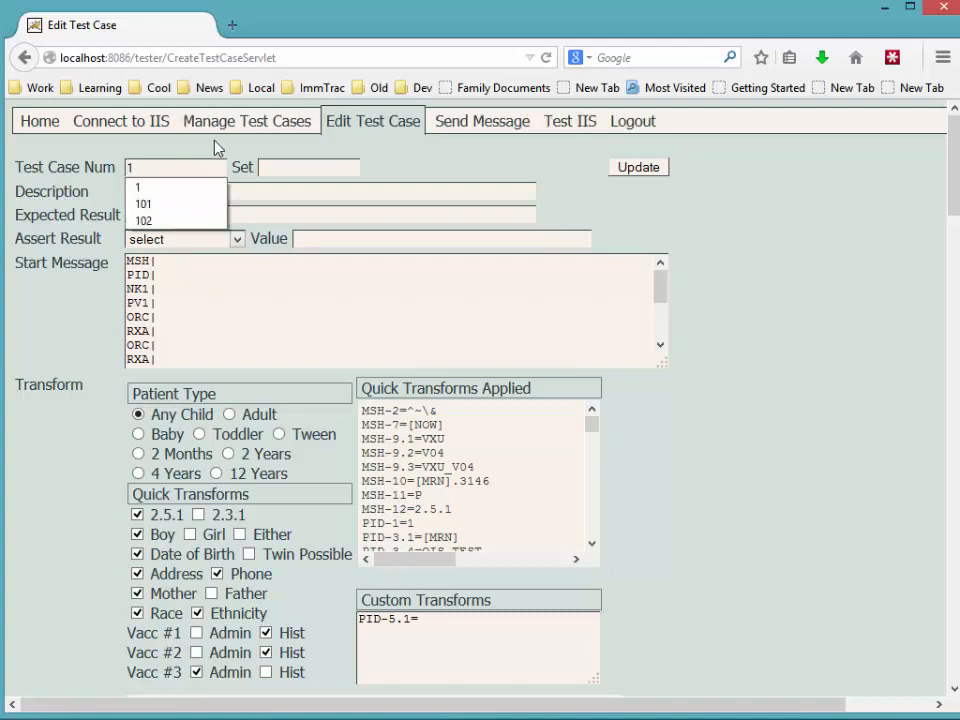
{"action": "left_click", "coordinate": [281, 186]}
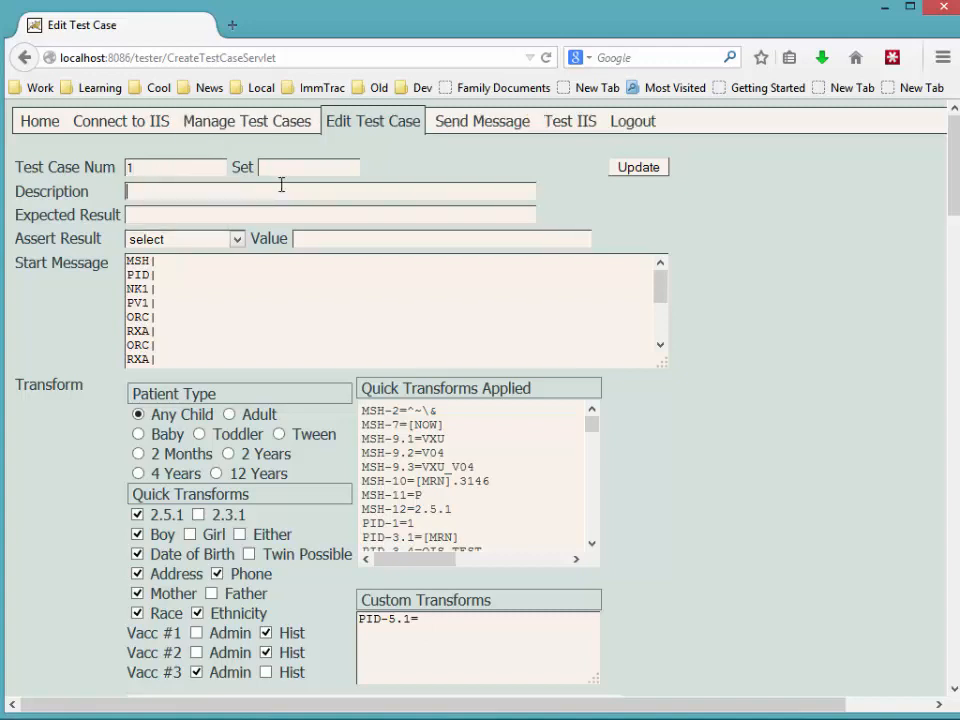
{"action": "type", "text": "Test to see if"}
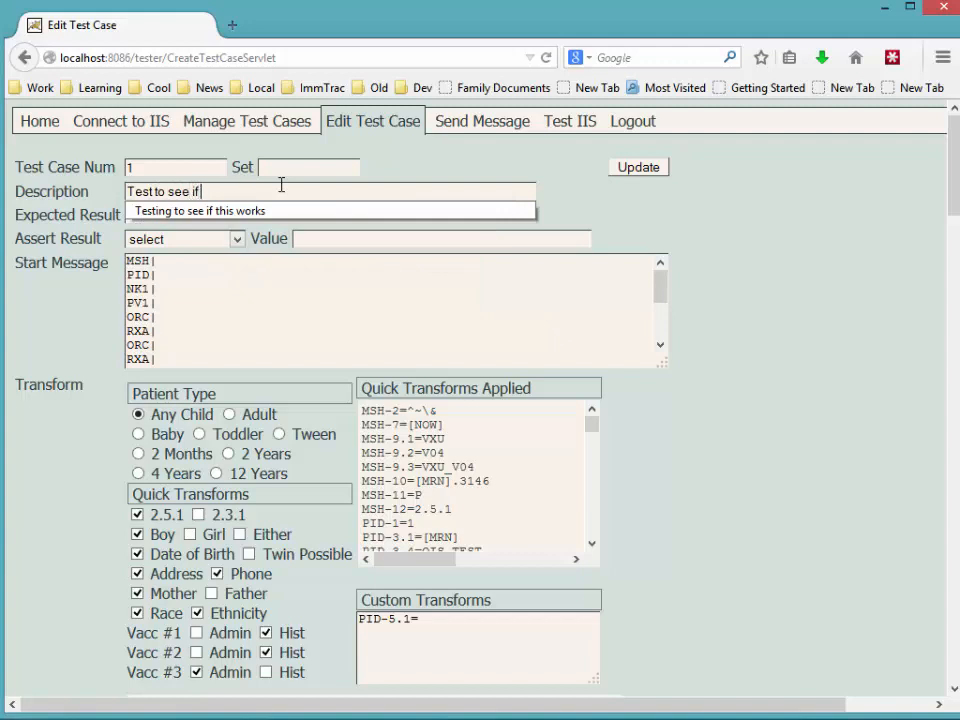
{"action": "type", "text": " patient first nam"}
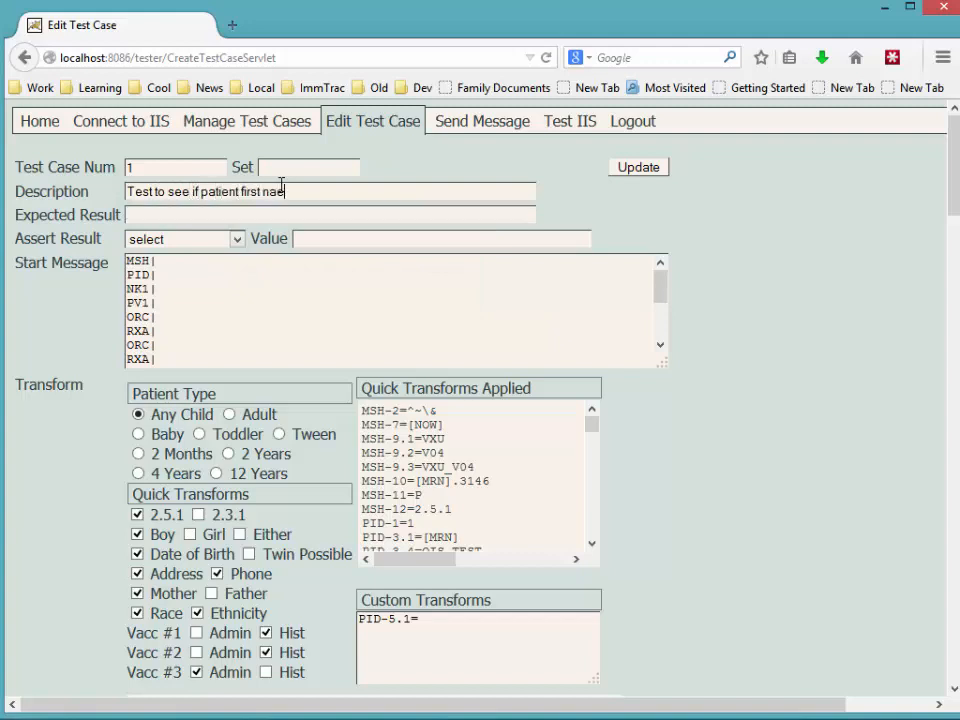
{"action": "type", "text": "e is properly required"}
{"action": "key", "text": "Tab"}
{"action": "type", "text": "Message"}
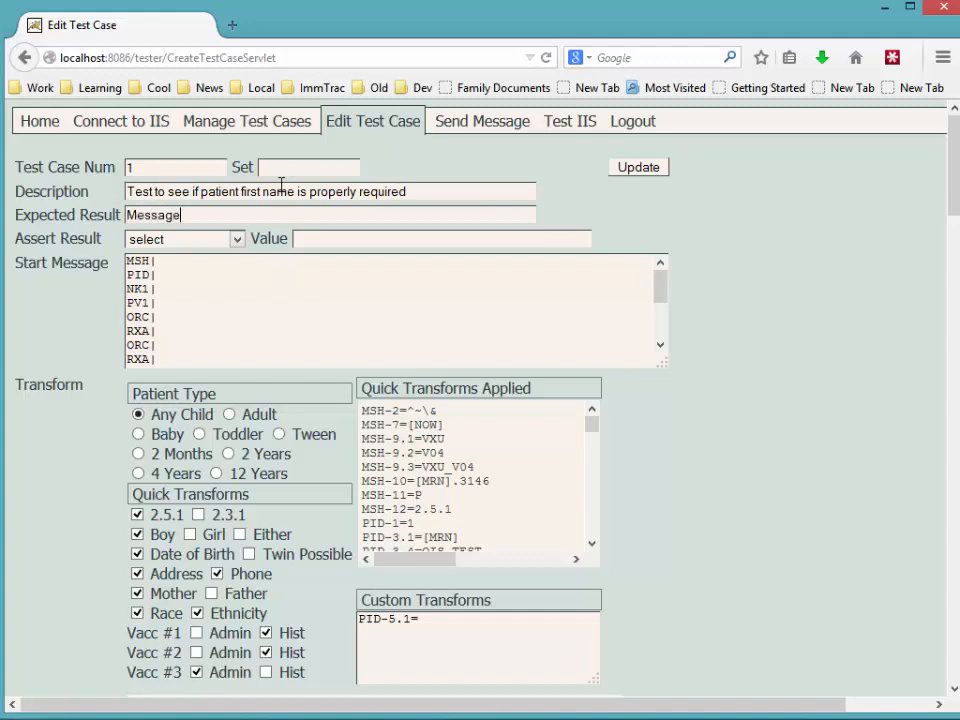
{"action": "type", "text": " should be rejected"}
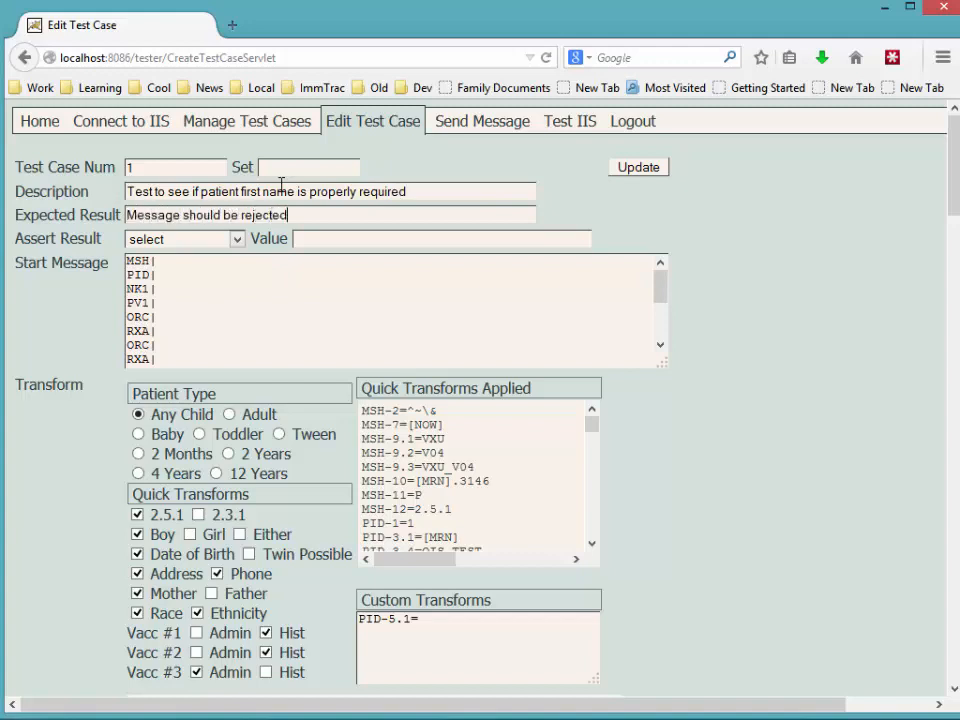
{"action": "left_click", "coordinate": [642, 168]}
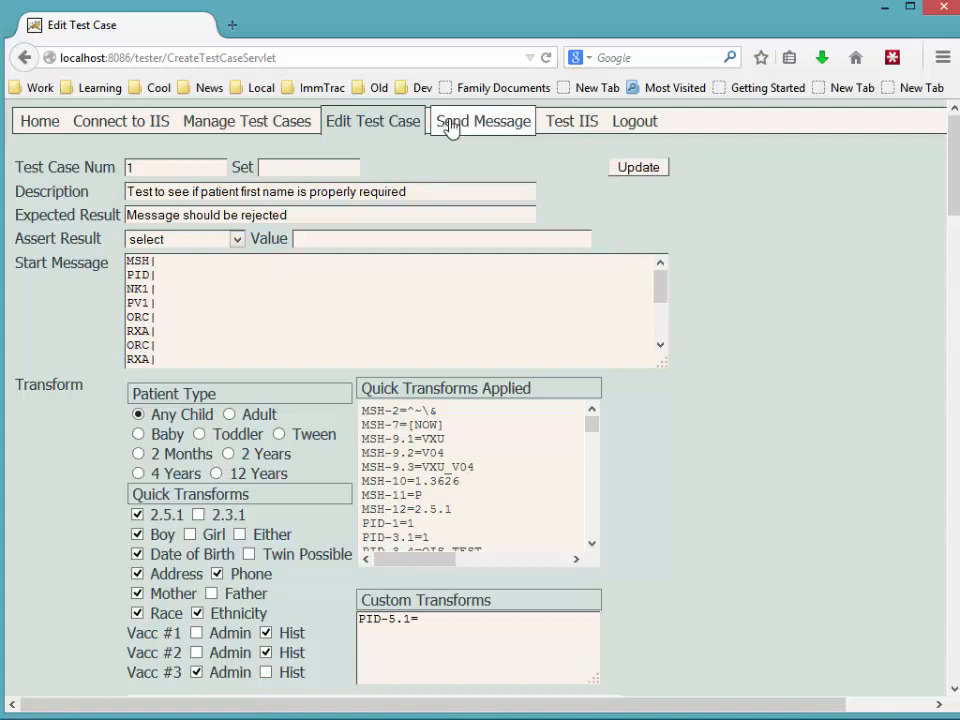
{"action": "left_click", "coordinate": [250, 127]}
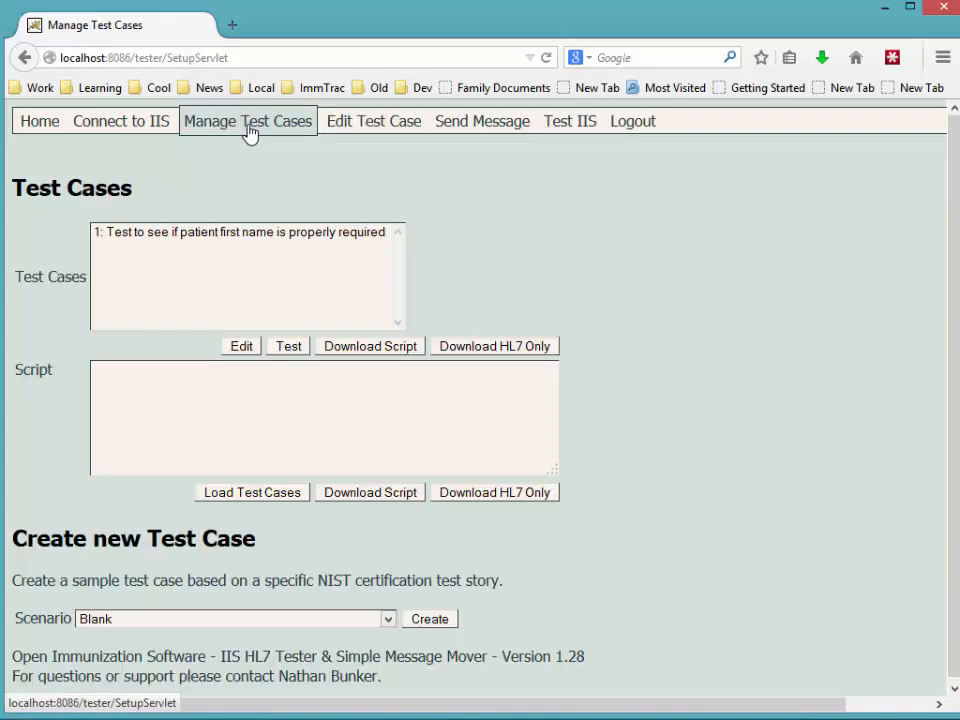
Select test case 1 and bring the IIS HL7 Tester folder window into view.
{"action": "left_click", "coordinate": [118, 240]}
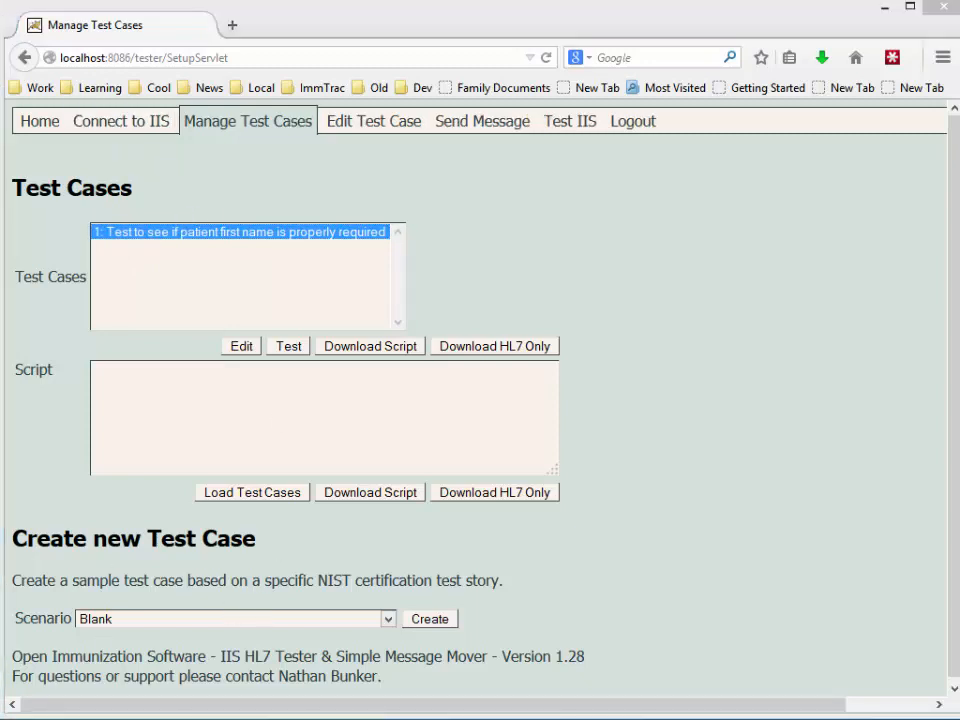
{"action": "left_click_drag", "start_coordinate": [250, 716], "coordinate": [639, 108]}
Browse to test\test\cases and open TC-1.txt in Notepad2.
{"action": "double_click", "coordinate": [435, 226]}
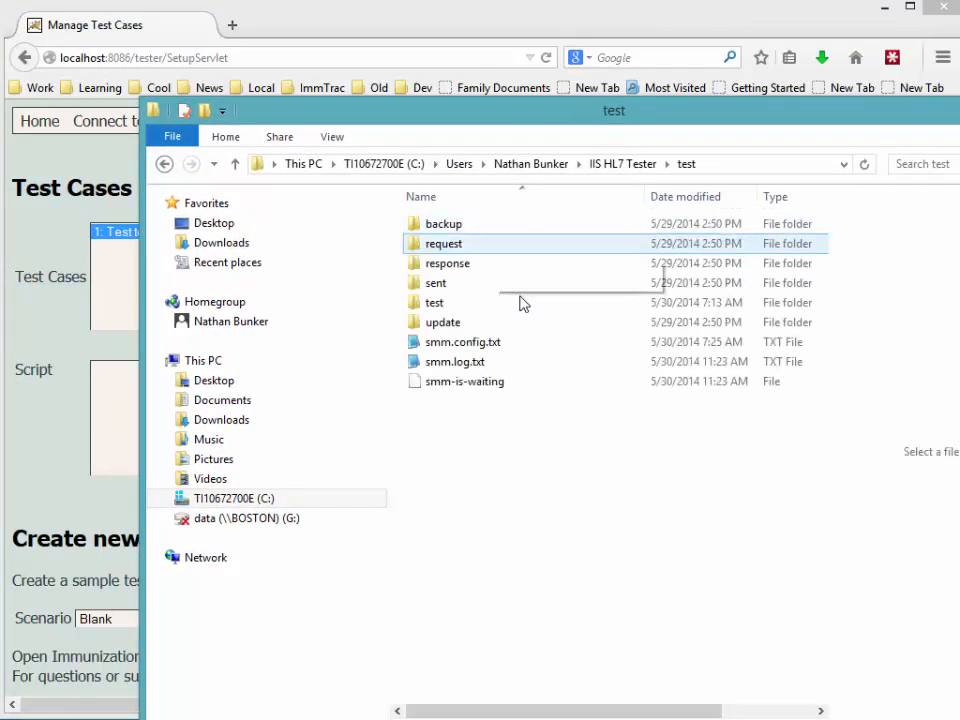
{"action": "double_click", "coordinate": [437, 304]}
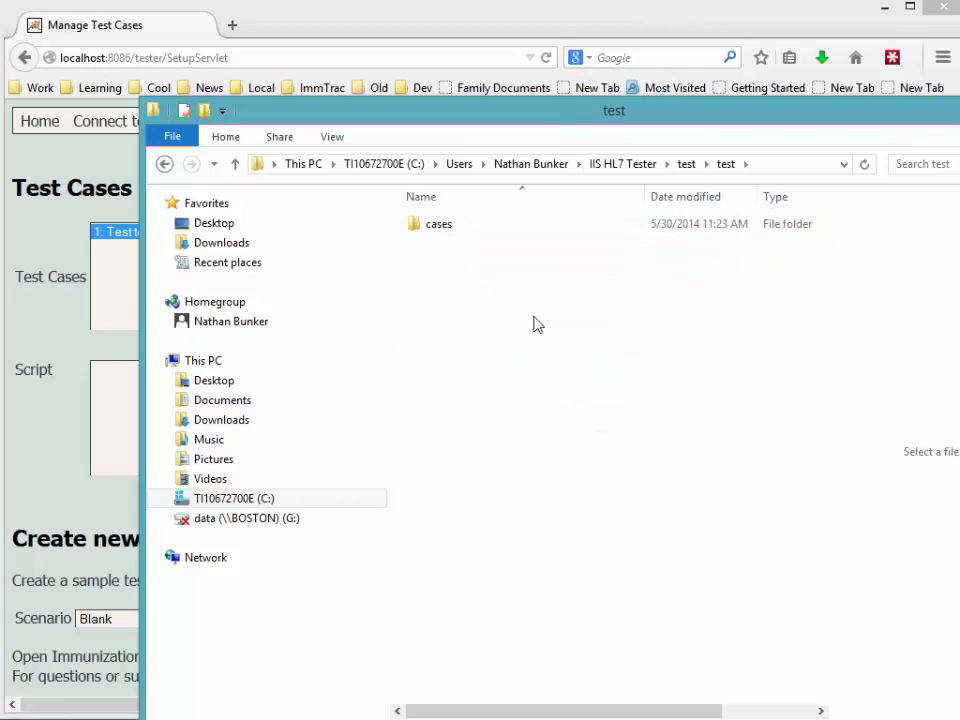
{"action": "double_click", "coordinate": [435, 226]}
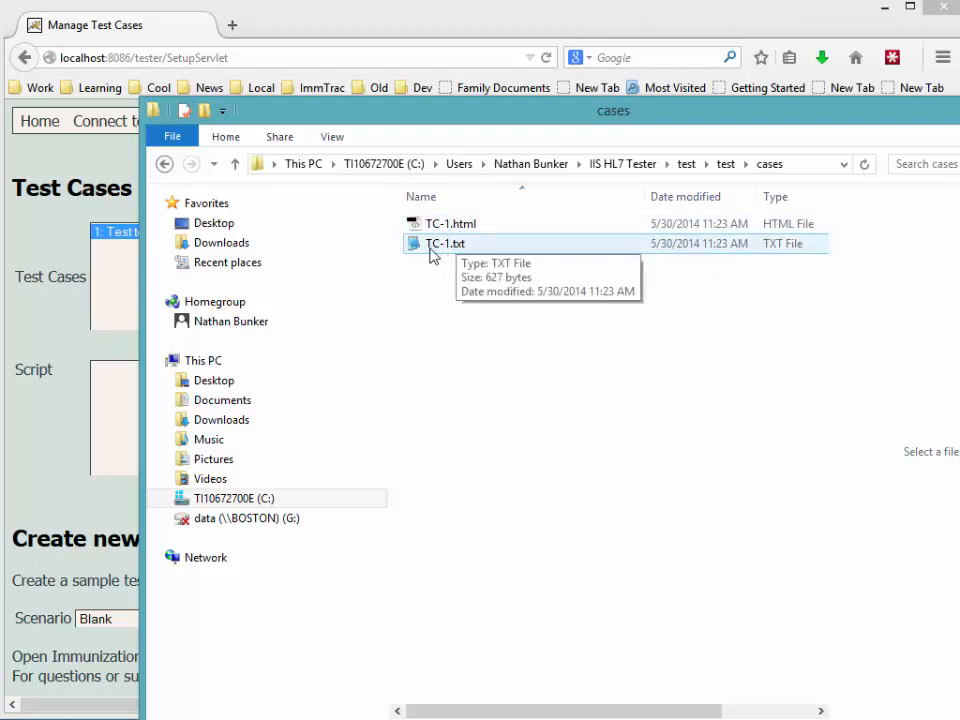
{"action": "left_click", "coordinate": [437, 250]}
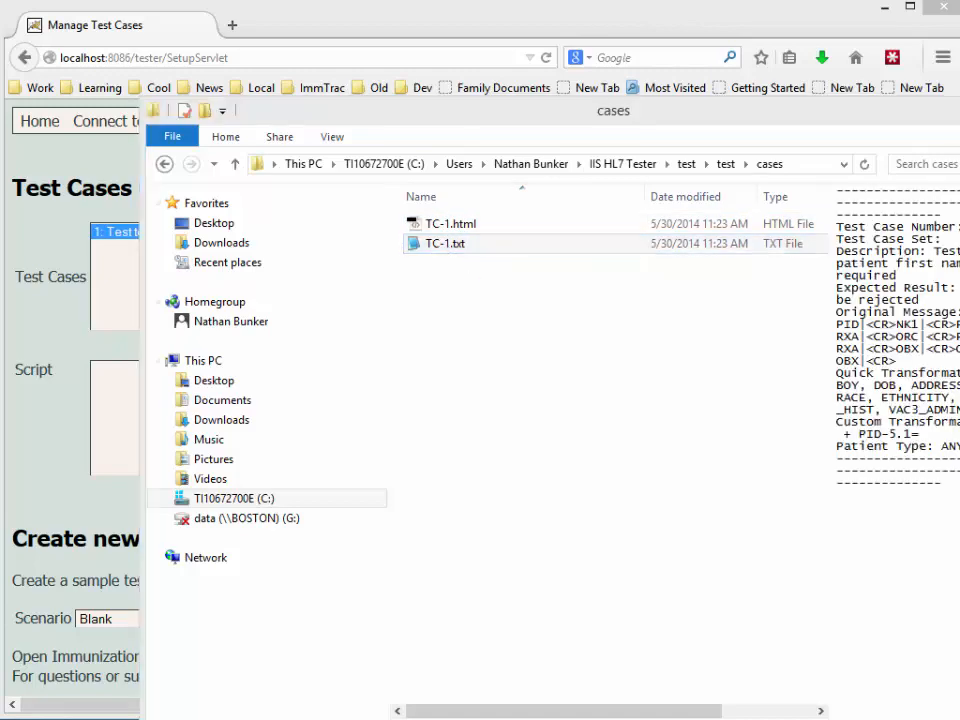
{"action": "left_click_drag", "start_coordinate": [790, 322], "coordinate": [517, 83]}
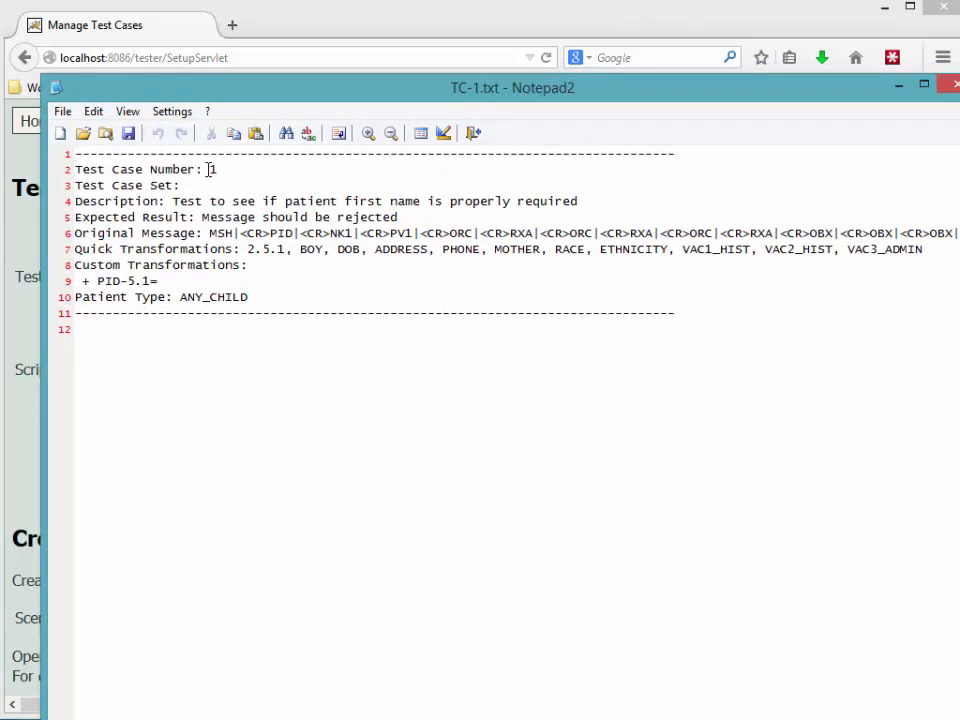
{"action": "left_click_drag", "start_coordinate": [209, 169], "coordinate": [217, 170]}
{"action": "left_click_drag", "start_coordinate": [173, 202], "coordinate": [591, 199]}
{"action": "left_click", "coordinate": [210, 233]}
{"action": "left_click_drag", "start_coordinate": [212, 233], "coordinate": [349, 233]}
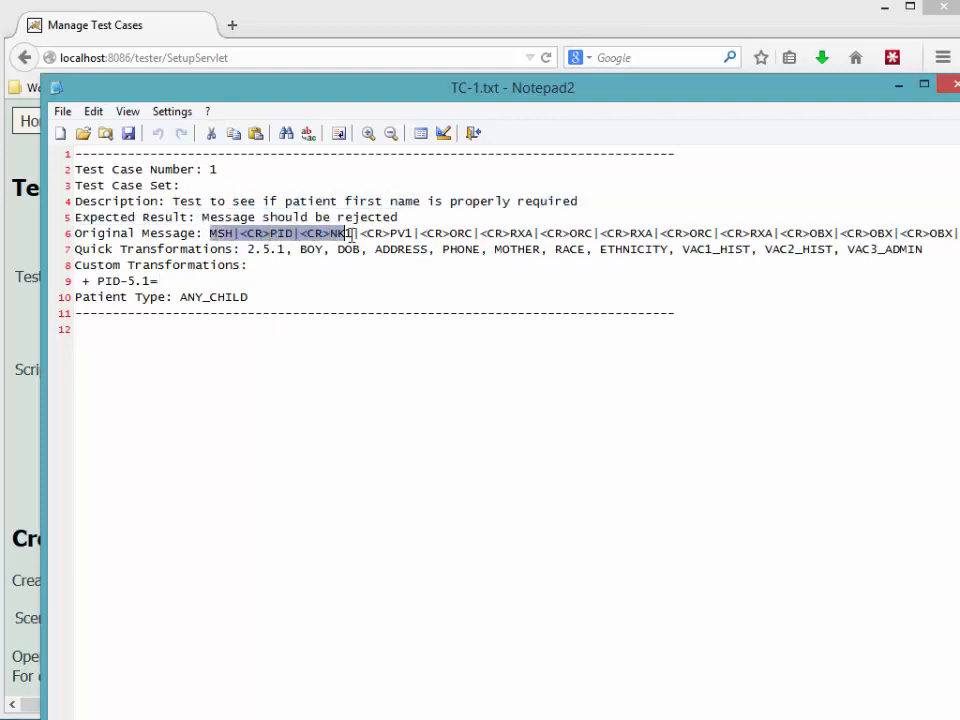
{"action": "left_click", "coordinate": [377, 248]}
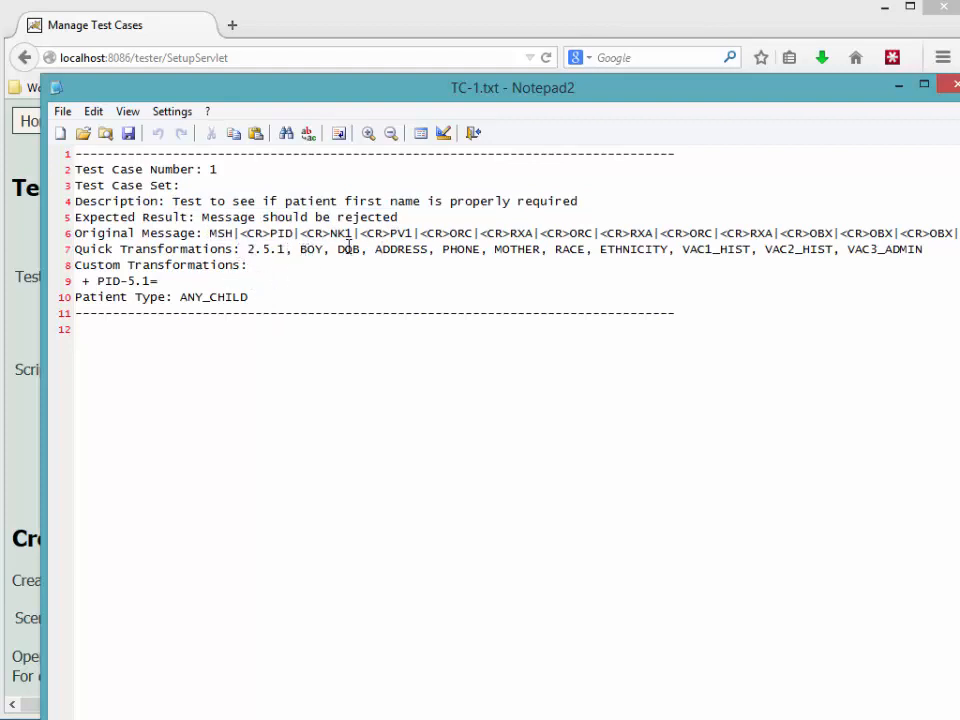
{"action": "double_click", "coordinate": [112, 281]}
{"action": "left_click", "coordinate": [160, 281]}
Regenerate the message in the tester and select the patient first name in PID.
{"action": "left_click", "coordinate": [579, 13]}
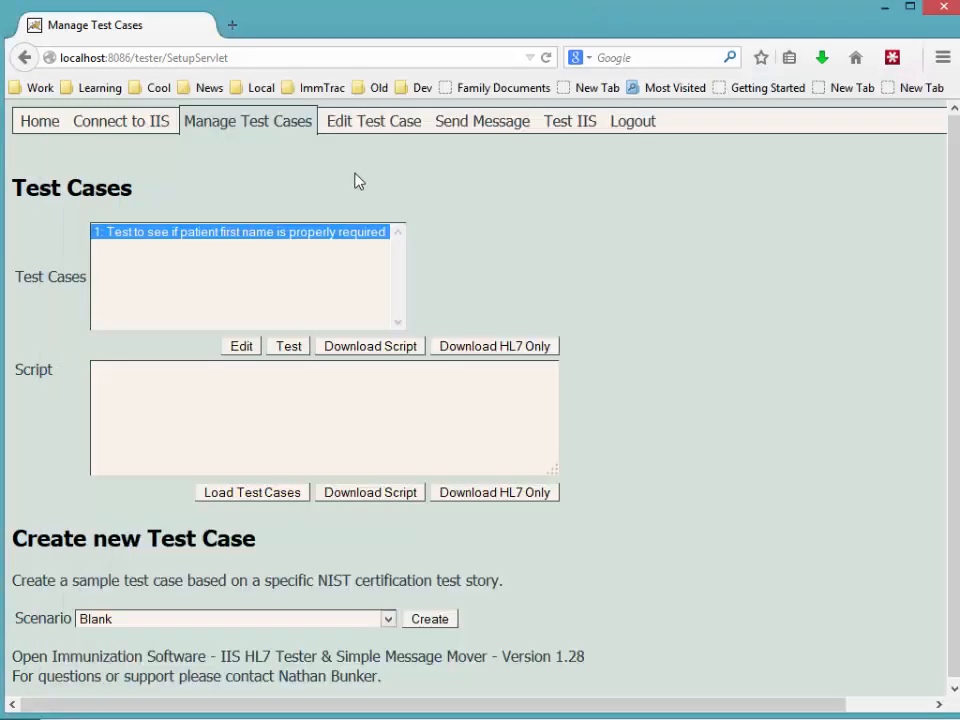
{"action": "left_click", "coordinate": [455, 122]}
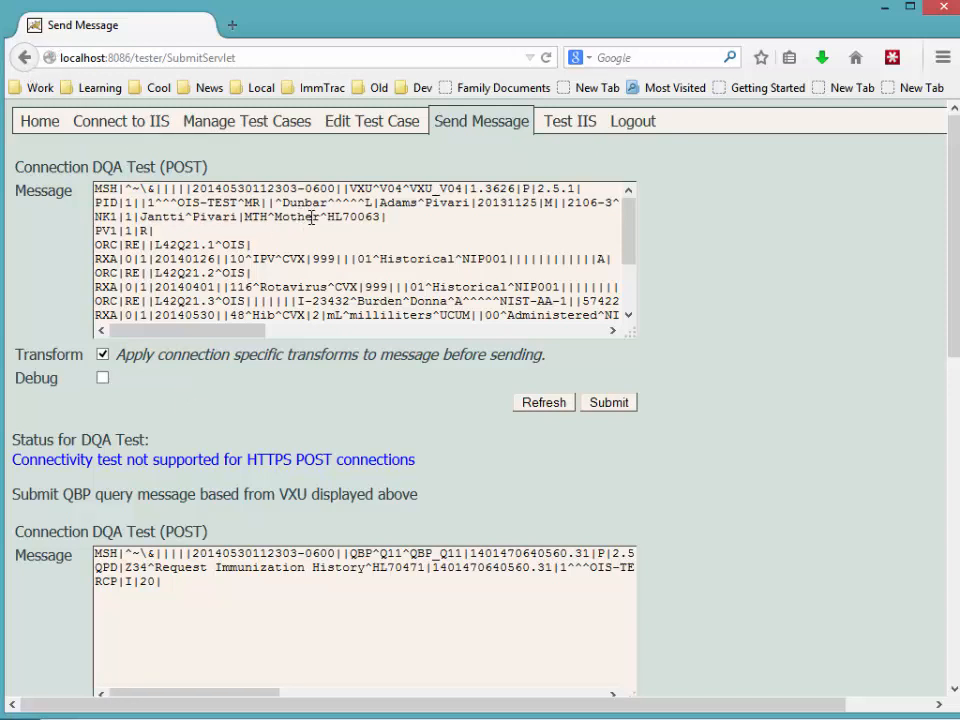
{"action": "left_click", "coordinate": [485, 131]}
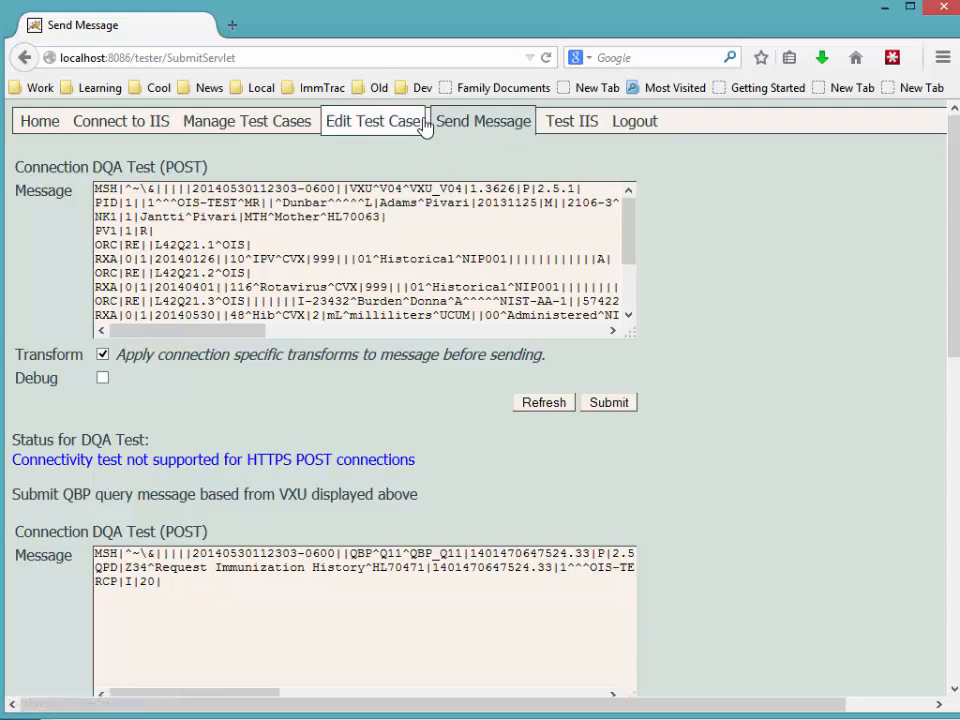
{"action": "left_click", "coordinate": [345, 125]}
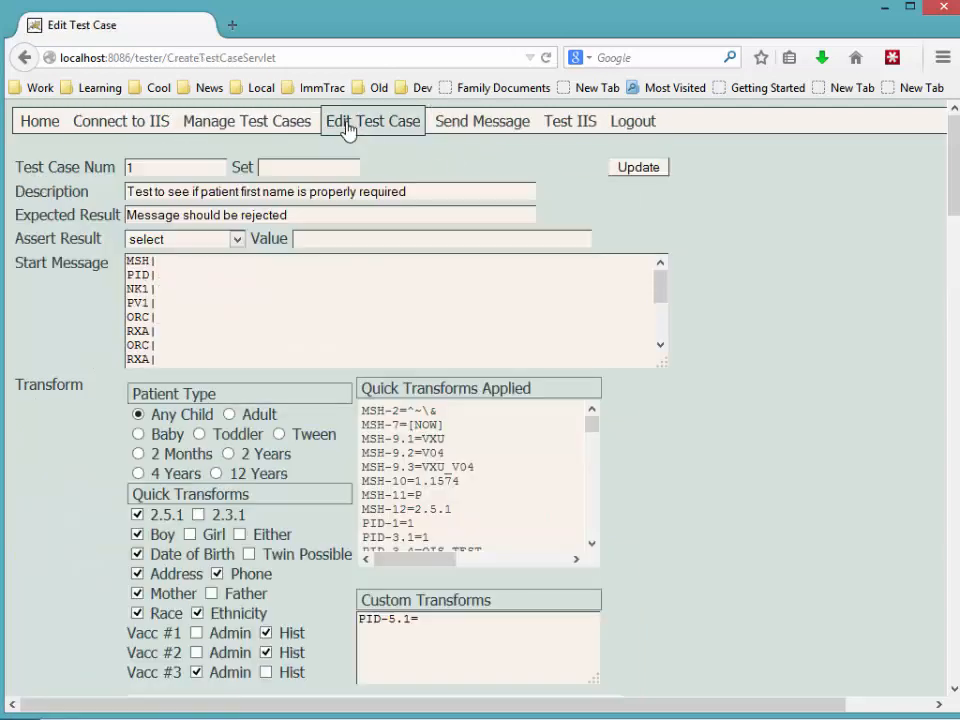
{"action": "left_click", "coordinate": [488, 123]}
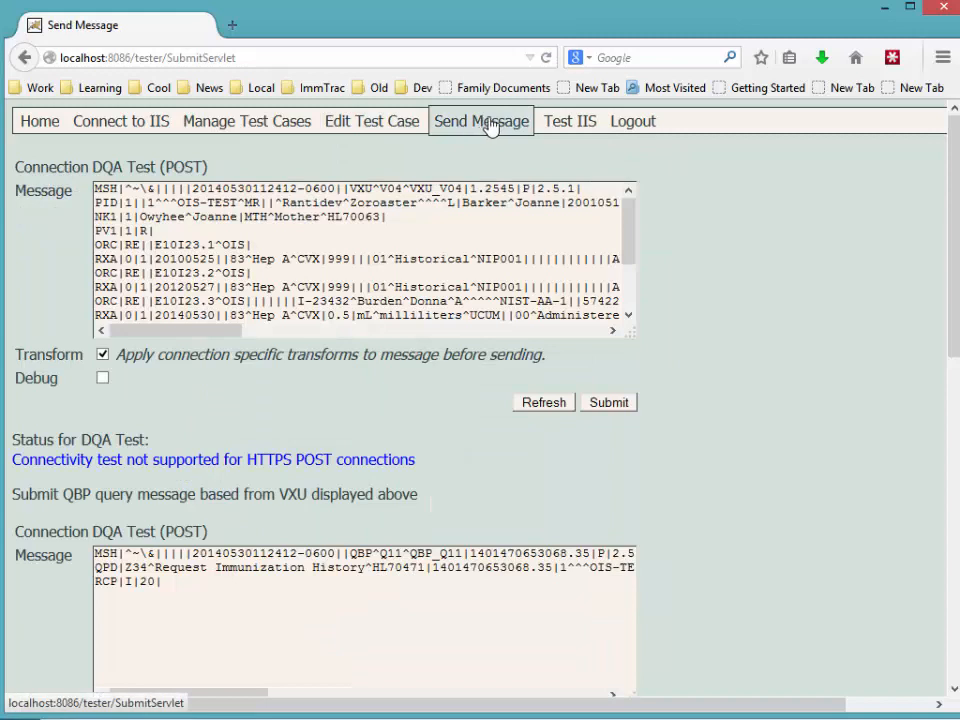
{"action": "double_click", "coordinate": [313, 203]}
{"action": "key", "text": "shift+Left"}
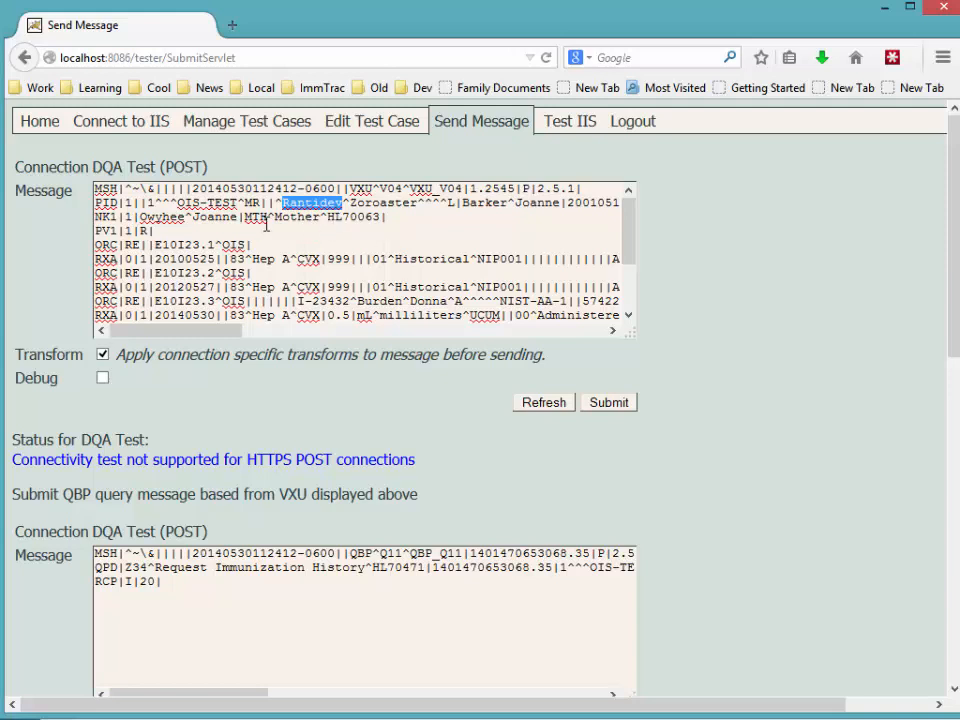
Review test case 1 on Edit Test Case, with its PID-5.1= transform and summary.
{"action": "left_click", "coordinate": [364, 121]}
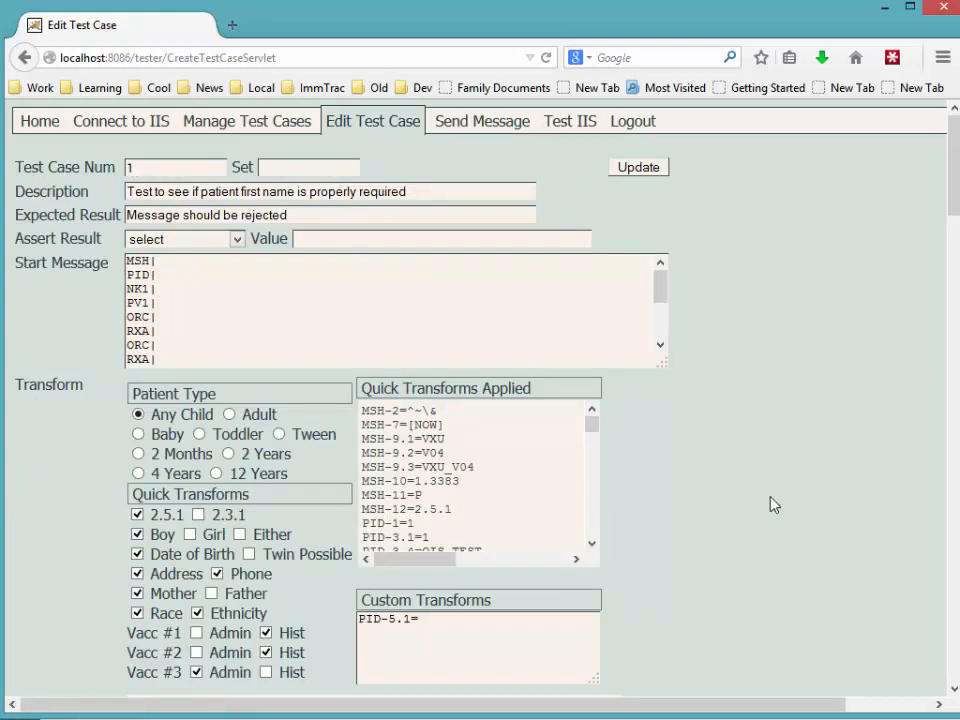
{"action": "scroll", "coordinate": [773, 505], "scroll_direction": "down", "scroll_amount": 4}
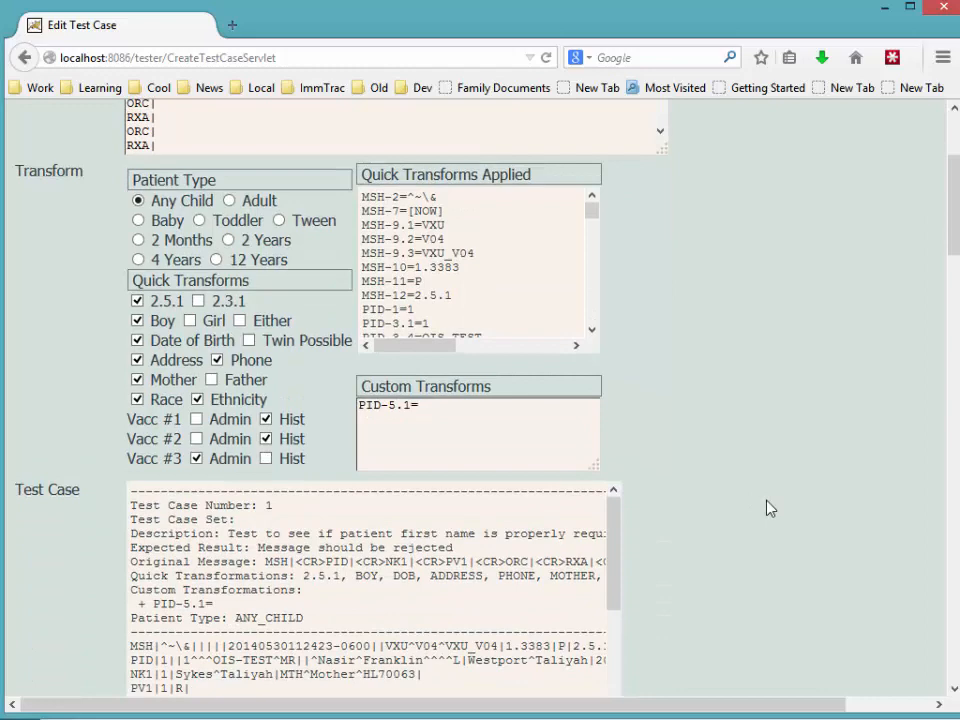
{"action": "scroll", "coordinate": [770, 508], "scroll_direction": "up", "scroll_amount": 2}
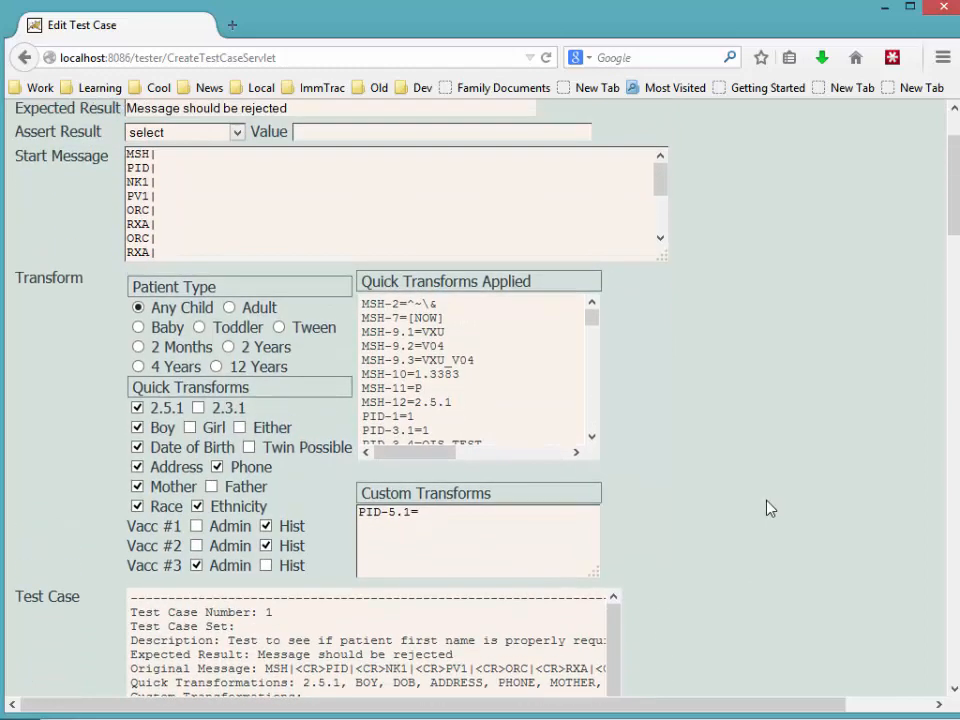
{"action": "scroll", "coordinate": [770, 508], "scroll_direction": "up", "scroll_amount": 2}
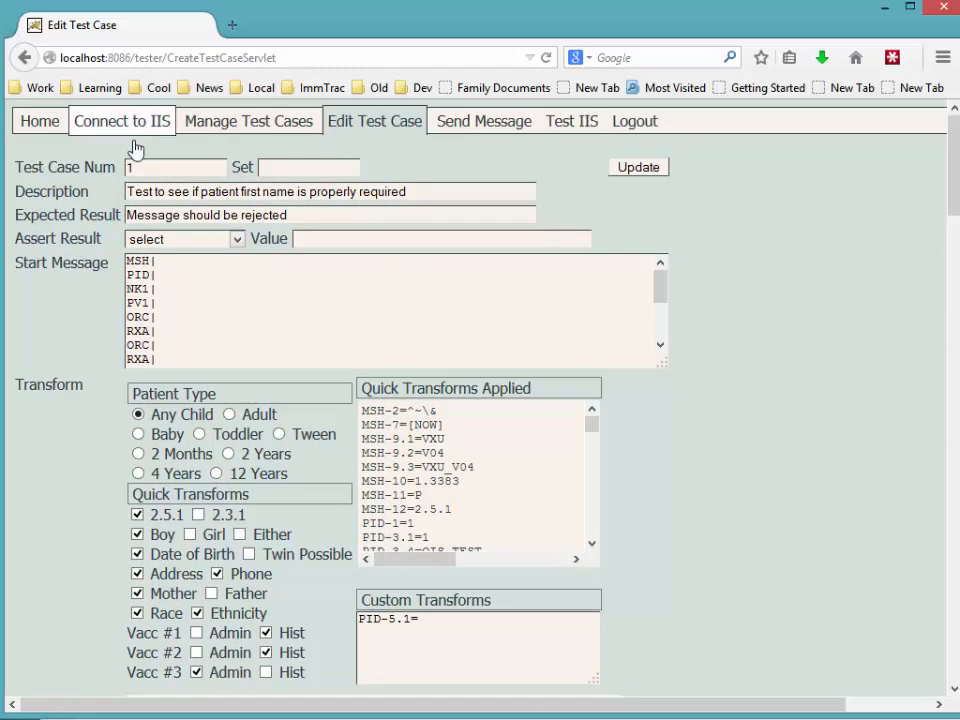